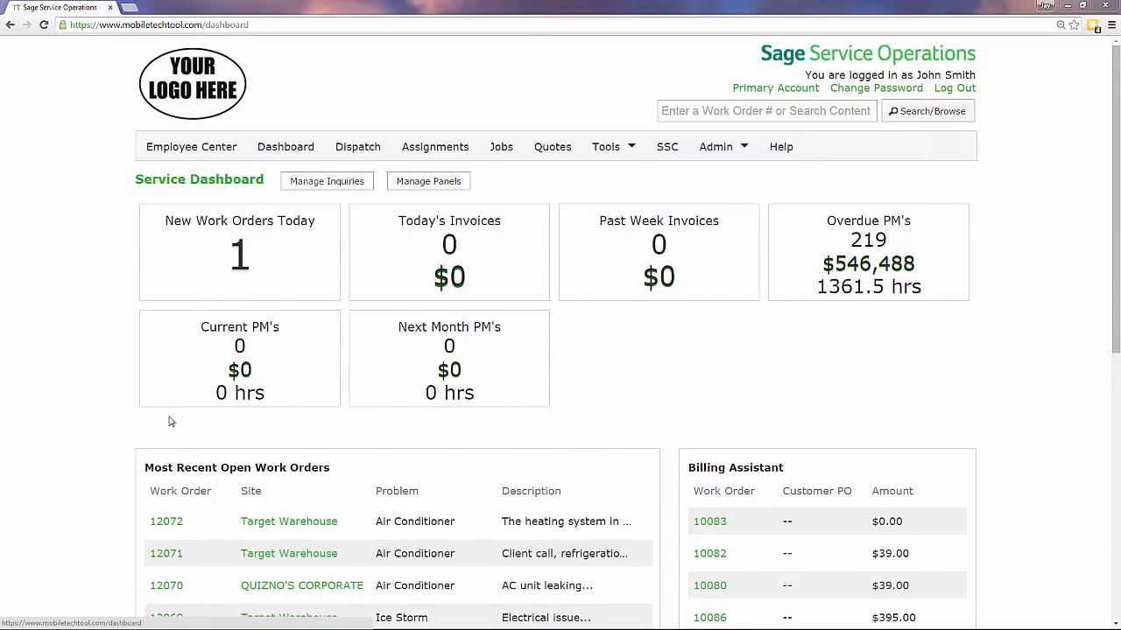
Open the dispatch board from the service dashboard and zoom the page out so the schedule, work orders and map fit
scroll(172, 420, "down", 1)
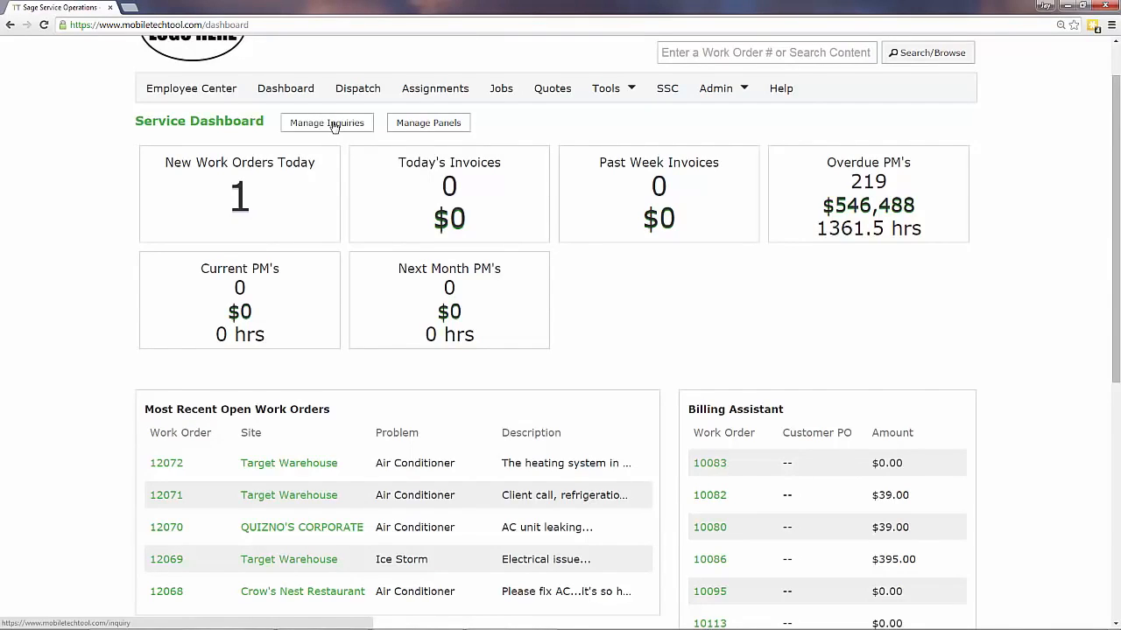
left_click(356, 100)
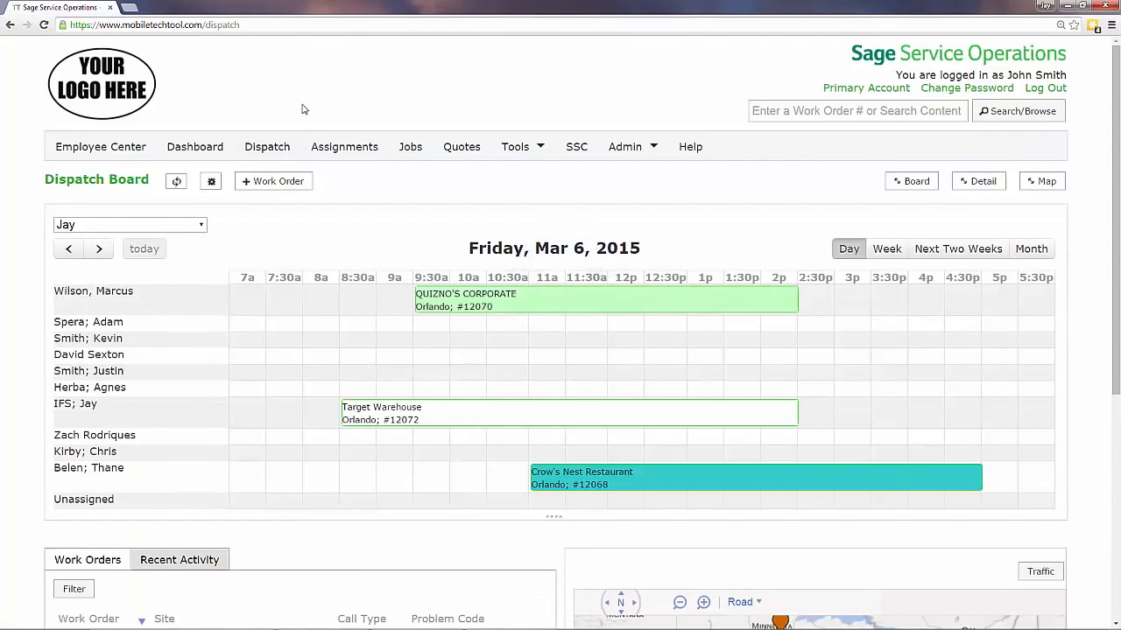
key("ctrl+minus")
key("ctrl+minus")
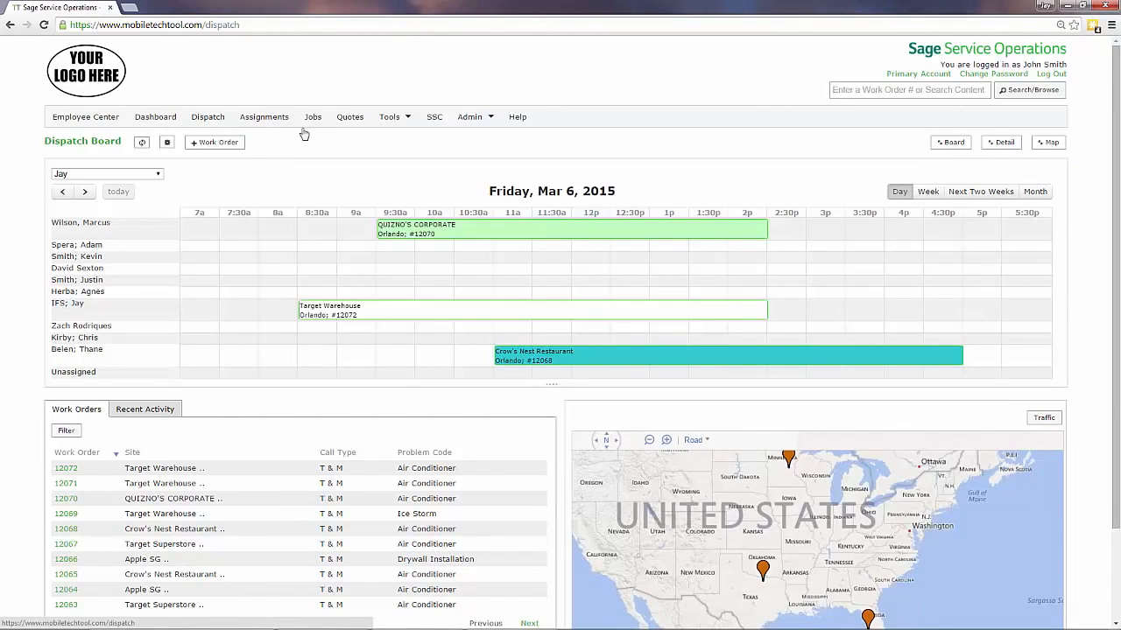
Shorten the Target Warehouse assignment on the dispatch board so that it ends at 1:30 PM
left_click(155, 175)
left_click(154, 178)
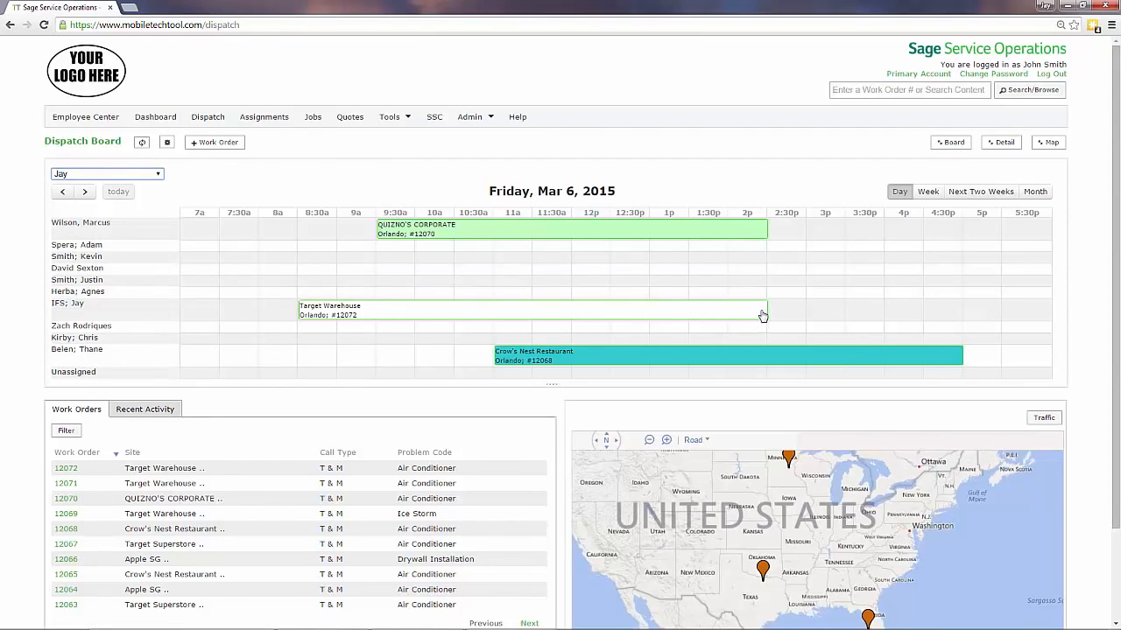
left_click_drag(766, 312, 680, 309)
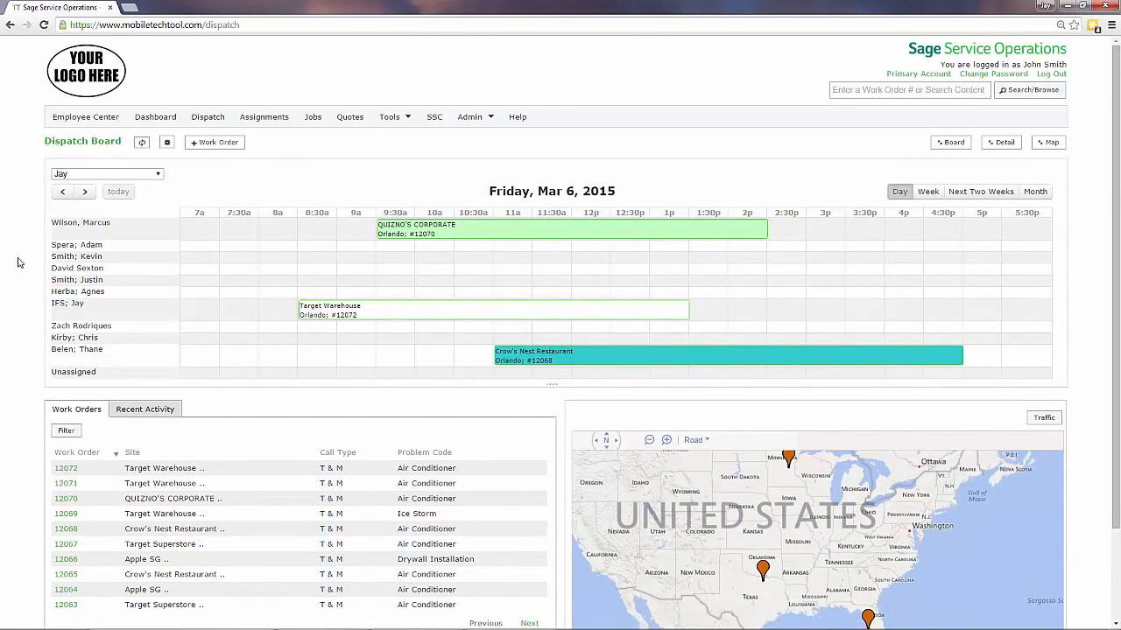
Open the list of assigned work orders and enlarge the page zoom
scroll(17, 262, "down", 1)
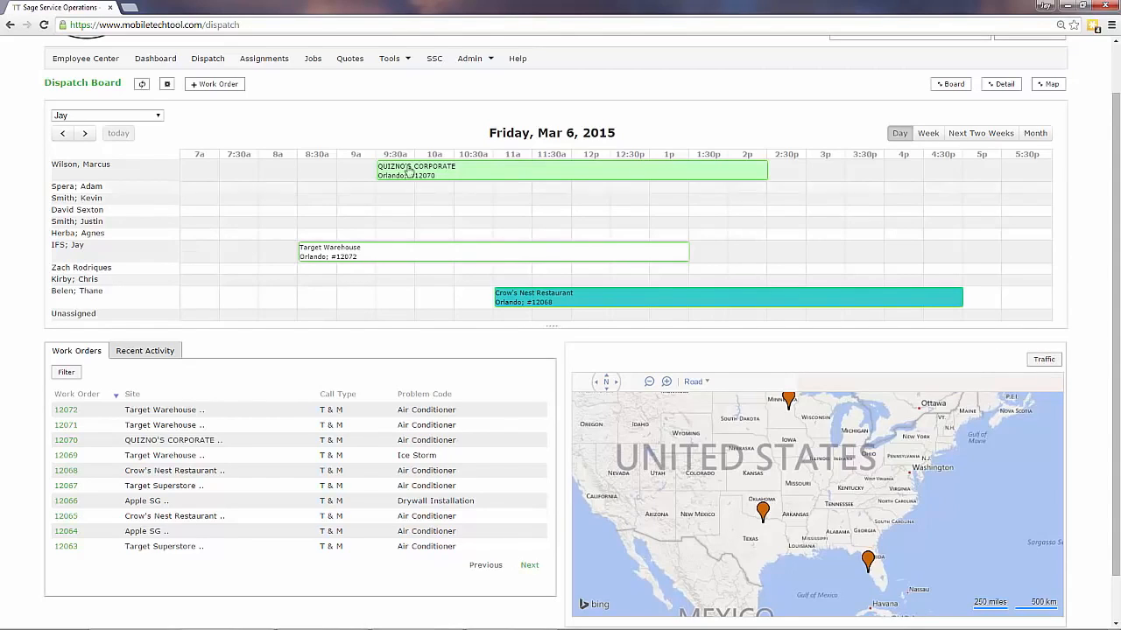
scroll(343, 94, "up", 2)
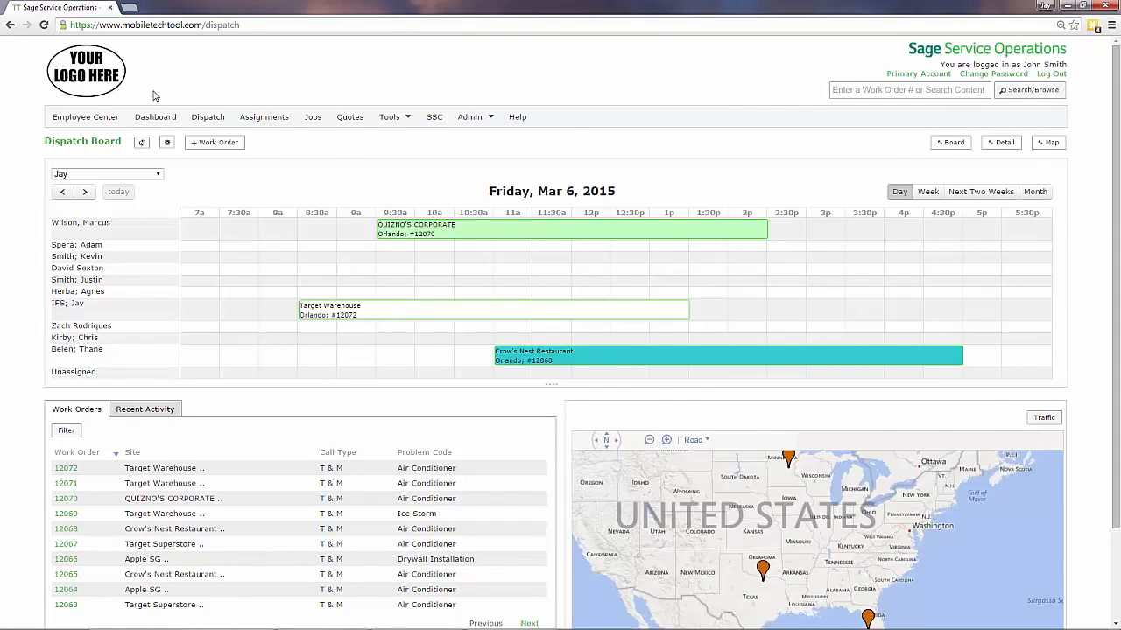
left_click(246, 127)
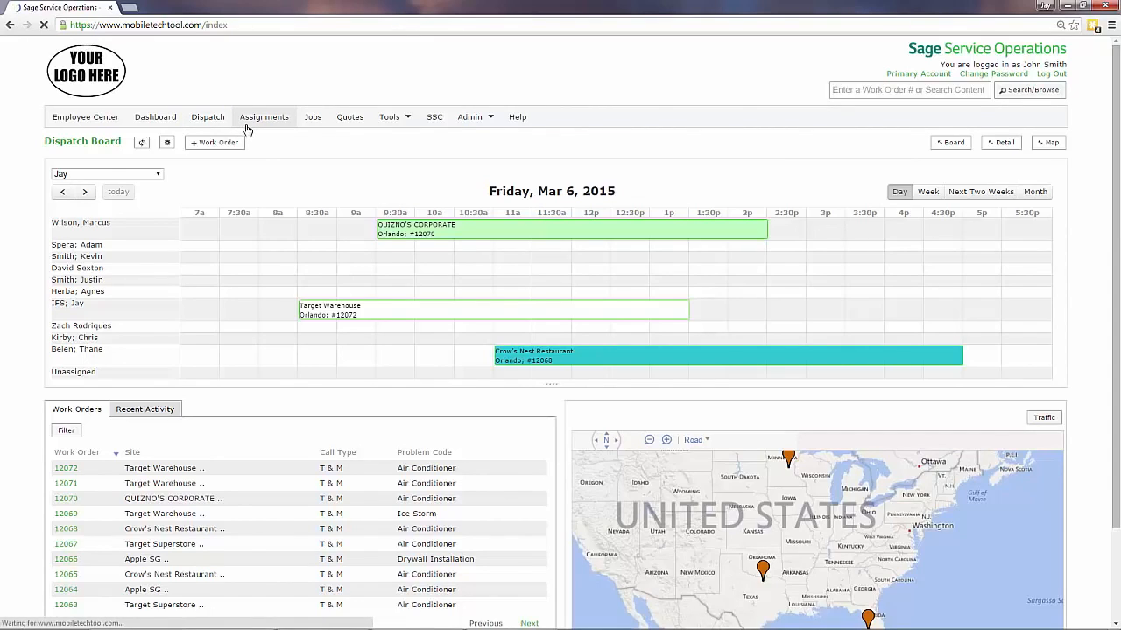
key("ctrl+plus")
key("ctrl+plus")
key("ctrl+plus")
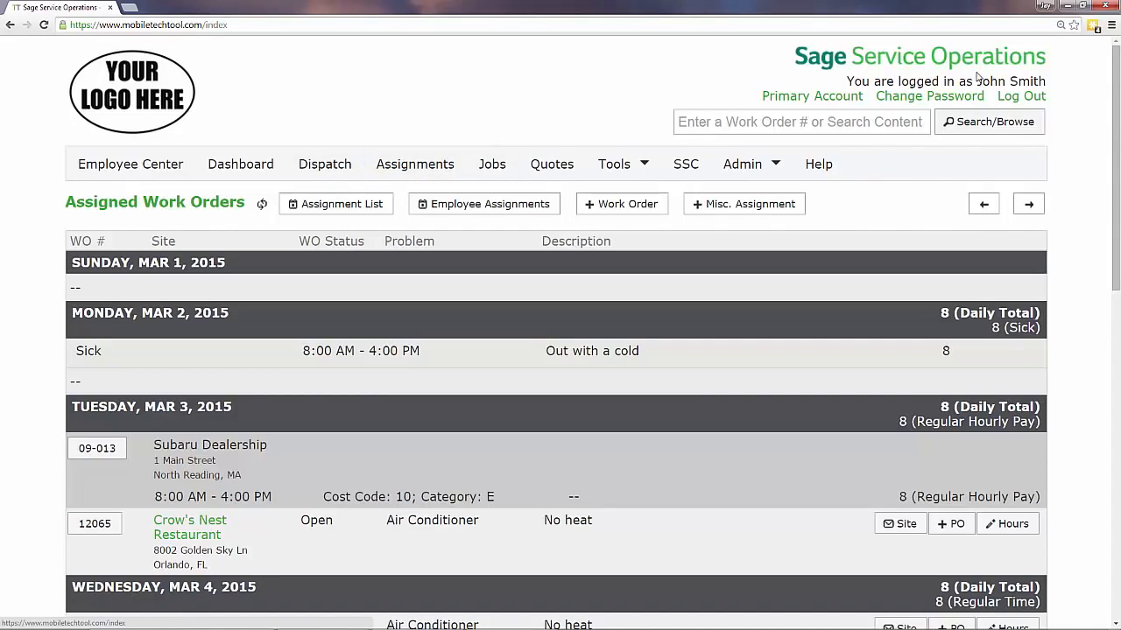
Examine the week's assigned work orders, including the daily hours, pay types, weekly total and time submission options
left_click_drag(976, 80, 1046, 82)
left_click(518, 83)
mouse_move(97, 346)
scroll(957, 363, "down", 1)
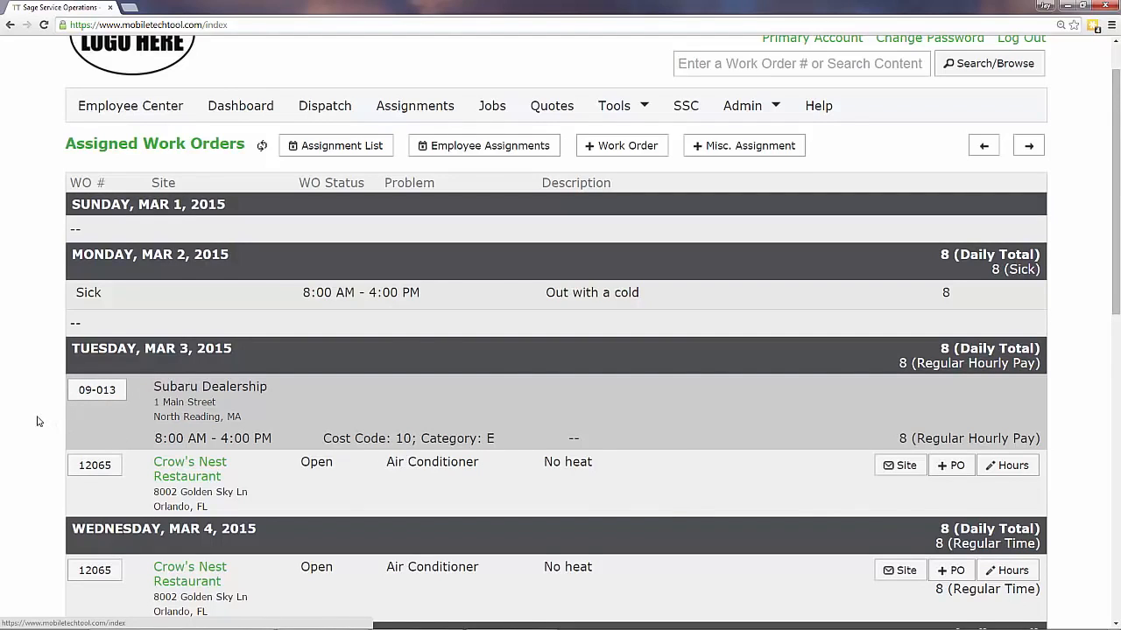
scroll(37, 421, "down", 1)
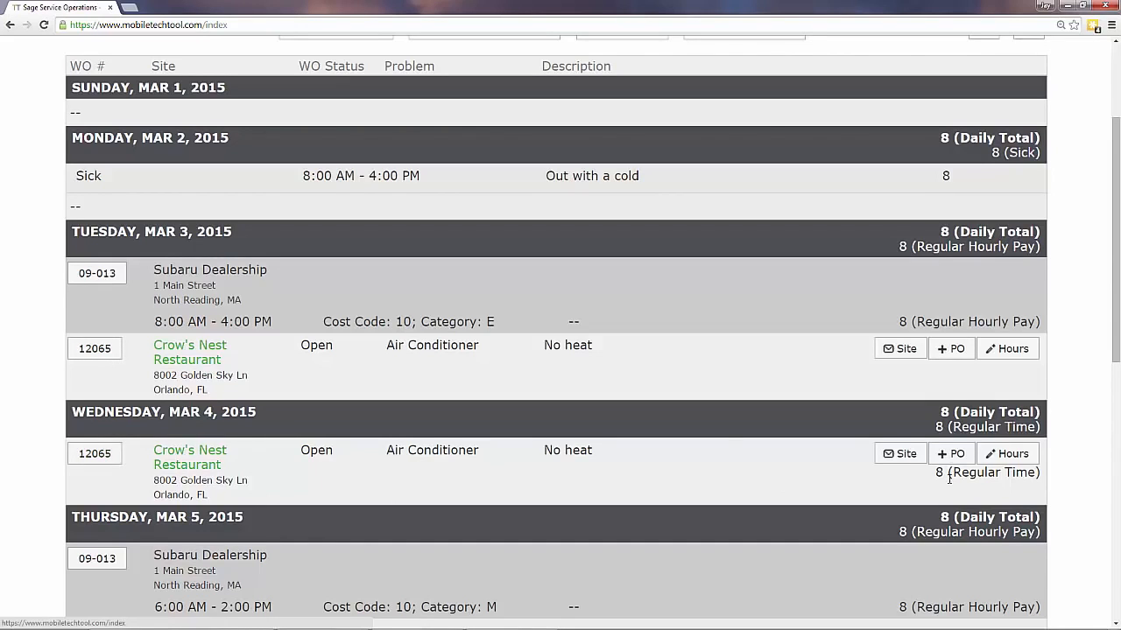
scroll(949, 477, "up", 2)
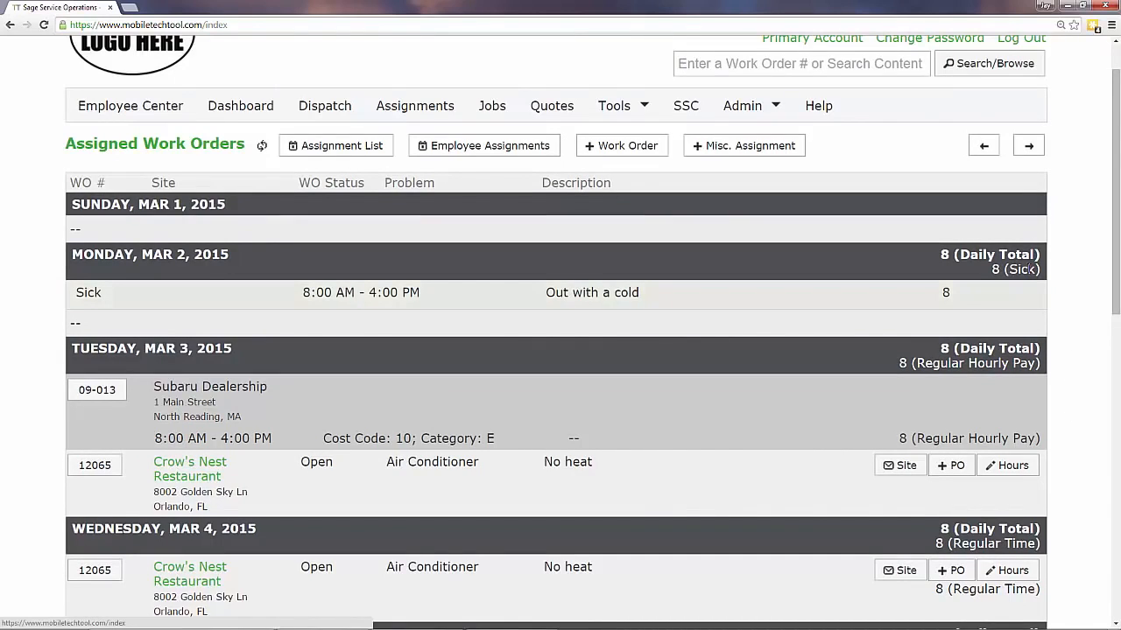
scroll(956, 281, "down", 4)
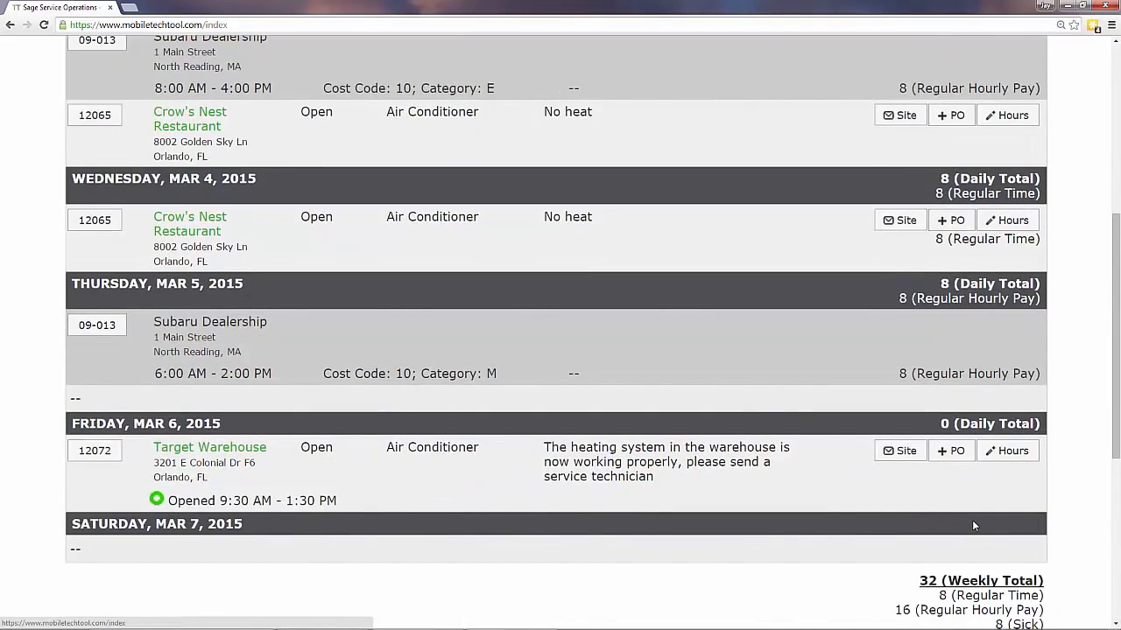
scroll(971, 520, "down", 1)
scroll(959, 579, "down", 1)
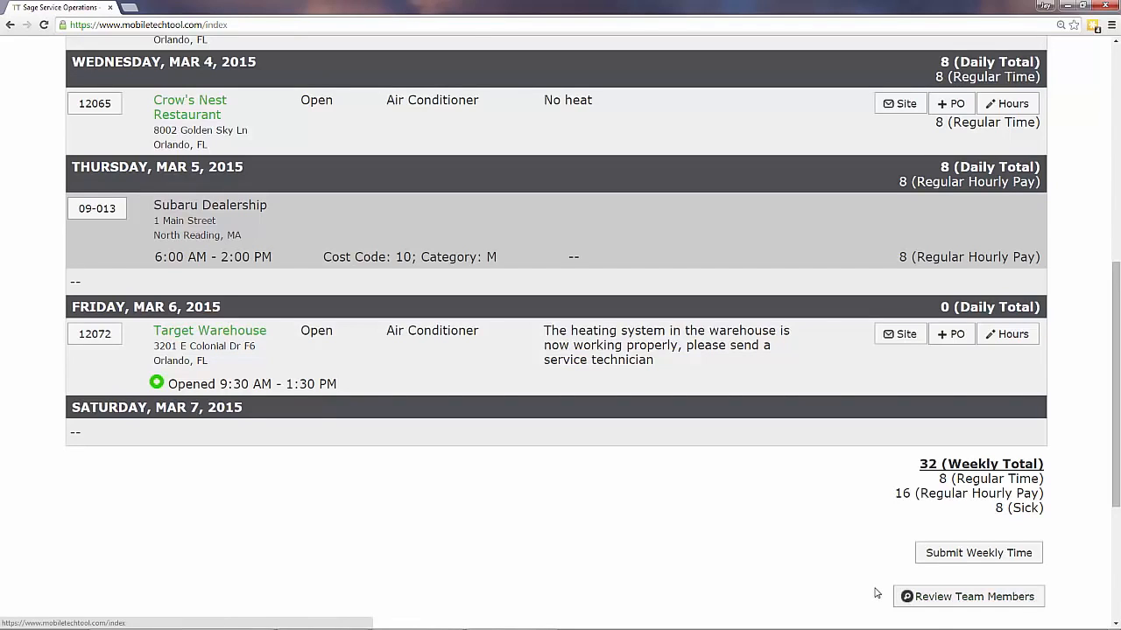
Open the details of the Target Warehouse work order assigned for Friday, March 6, 2015
scroll(874, 592, "up", 6)
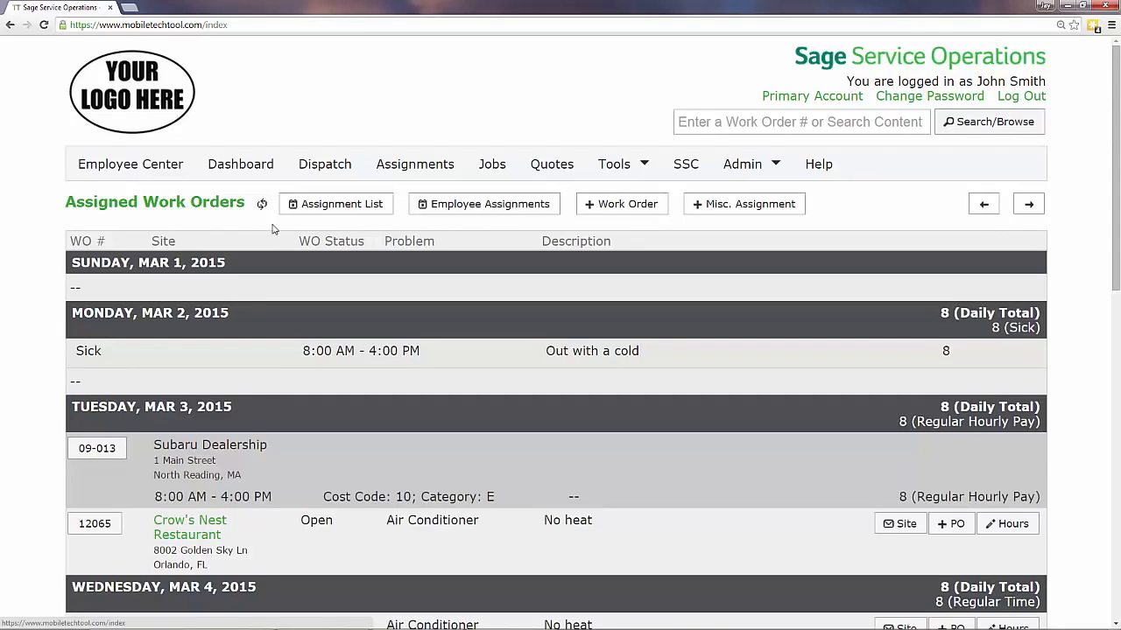
scroll(271, 225, "down", 5)
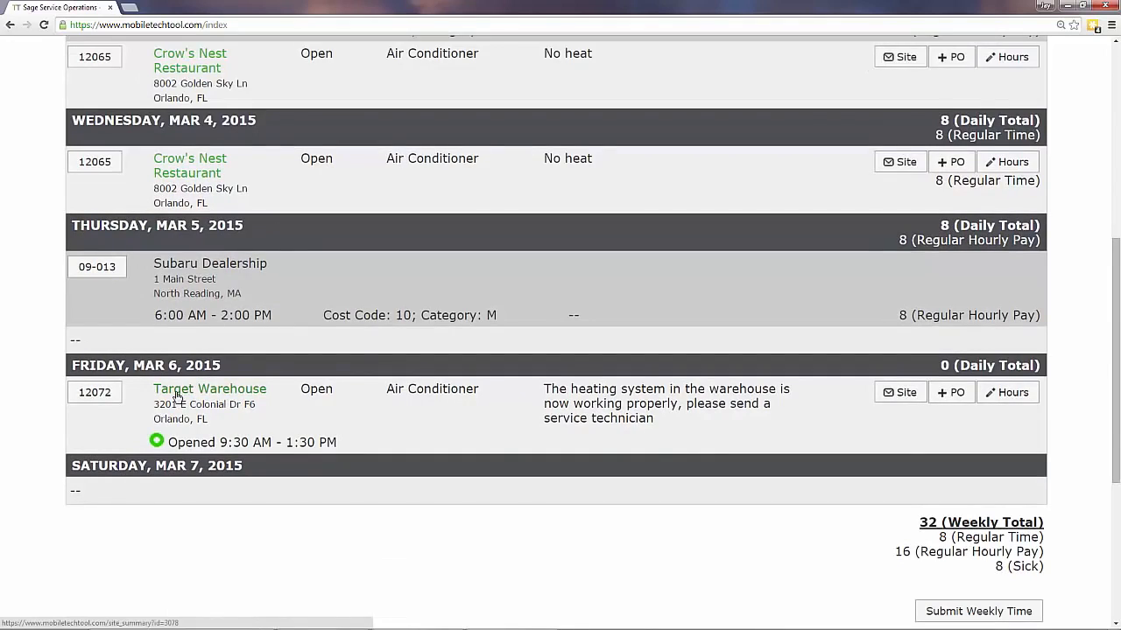
left_click(91, 402)
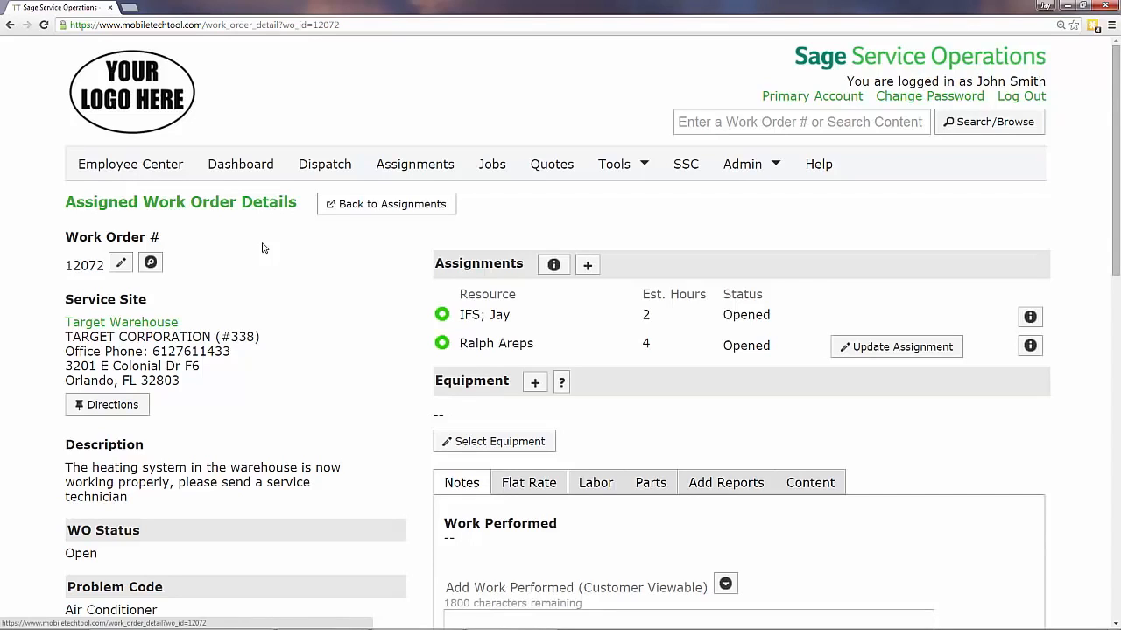
Review the work order's site, description, contacts, quotes, purchase orders and location notes
scroll(283, 257, "down", 1)
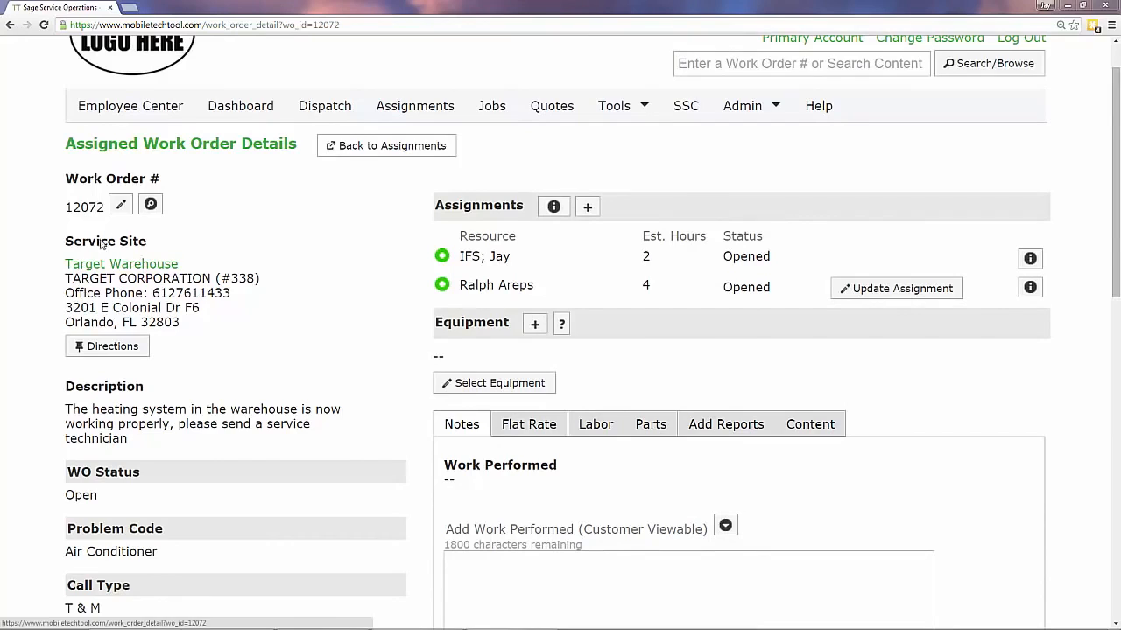
scroll(101, 280, "down", 3)
scroll(218, 473, "down", 1)
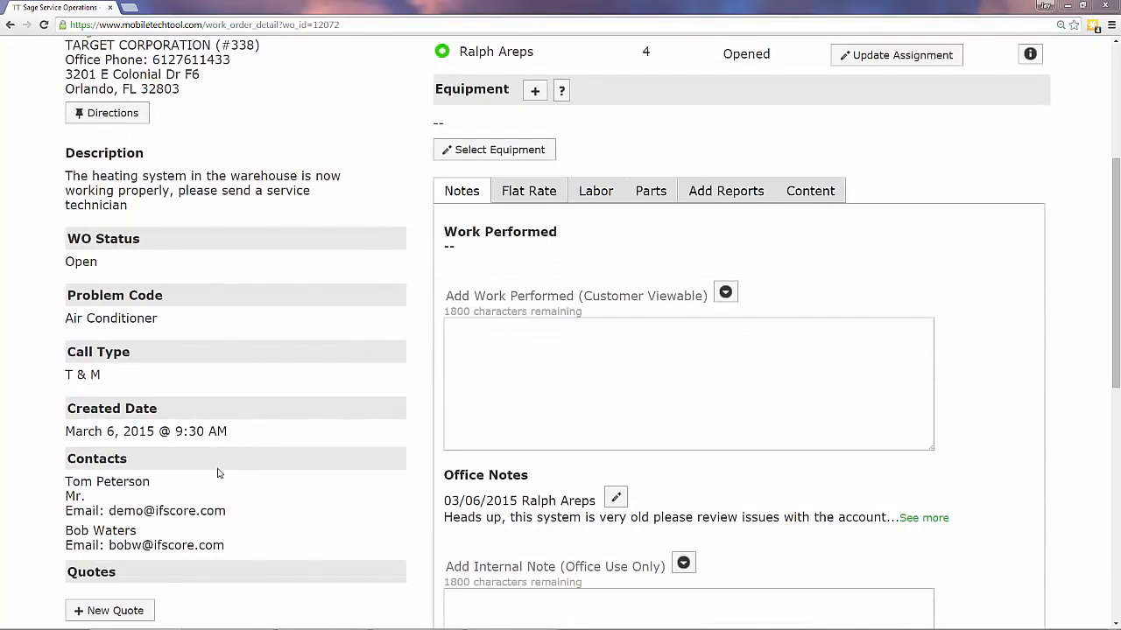
scroll(133, 320, "down", 3)
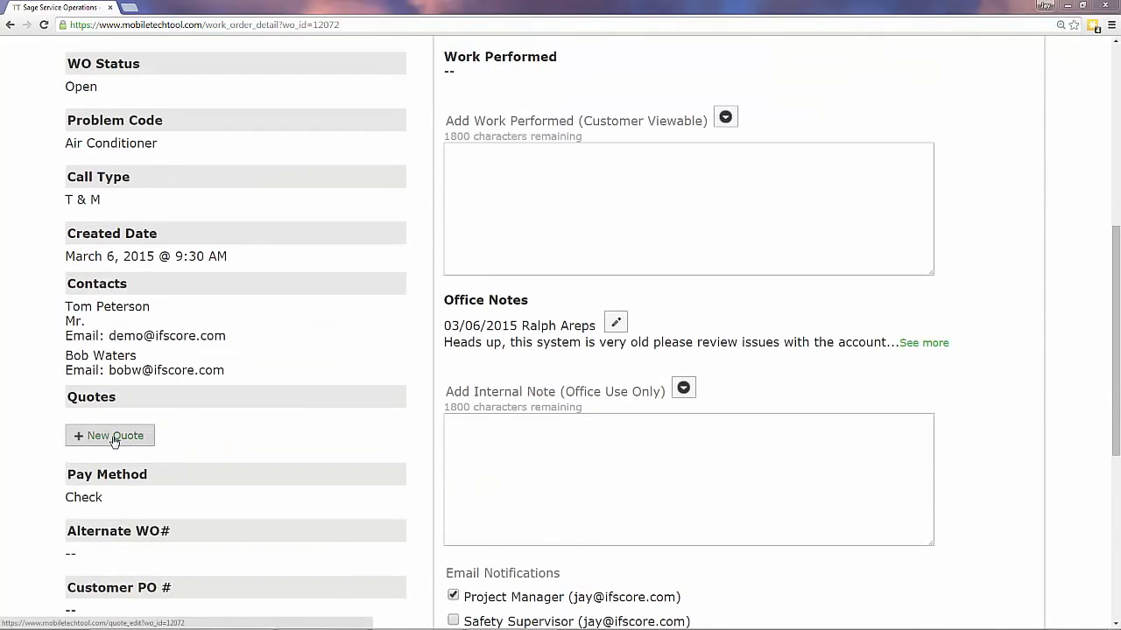
scroll(114, 440, "up", 3)
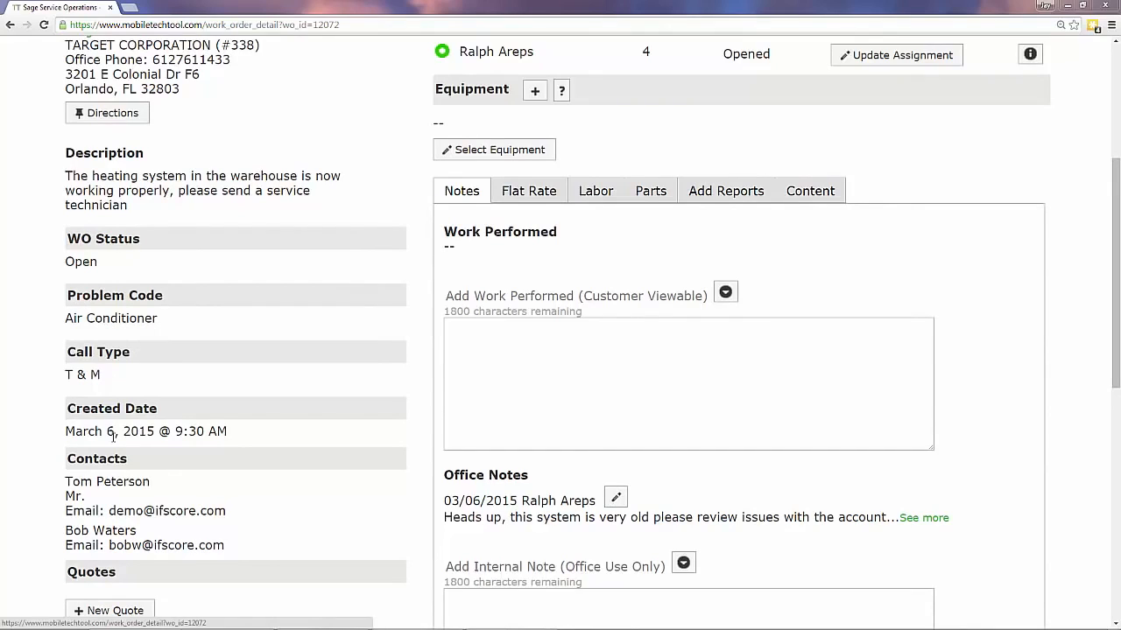
scroll(114, 437, "down", 1)
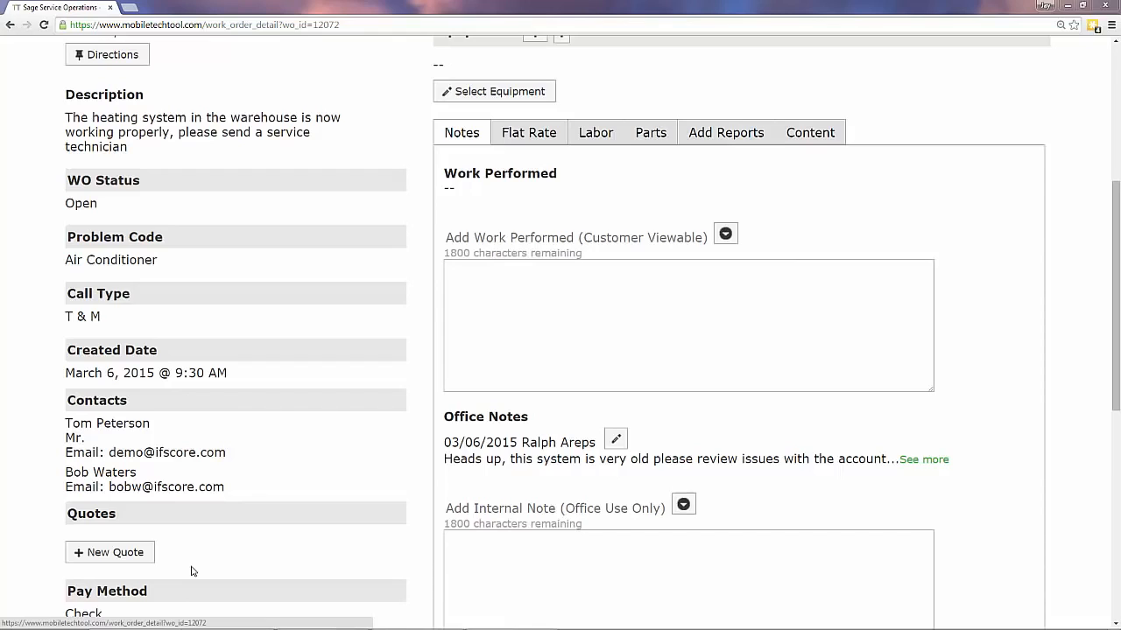
scroll(193, 572, "down", 4)
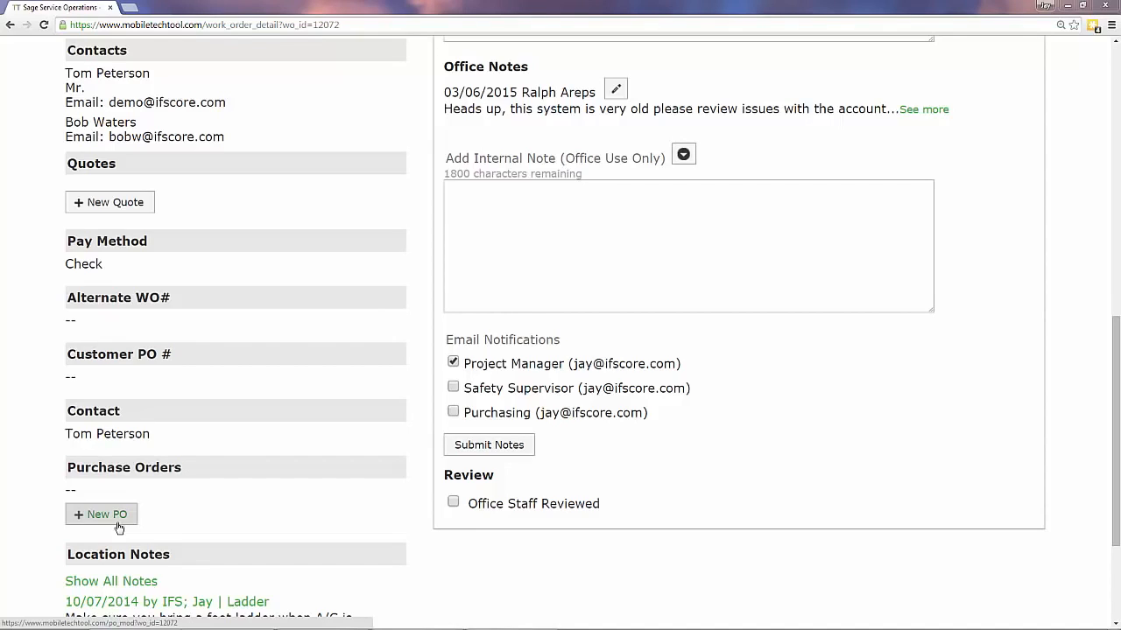
scroll(119, 528, "down", 3)
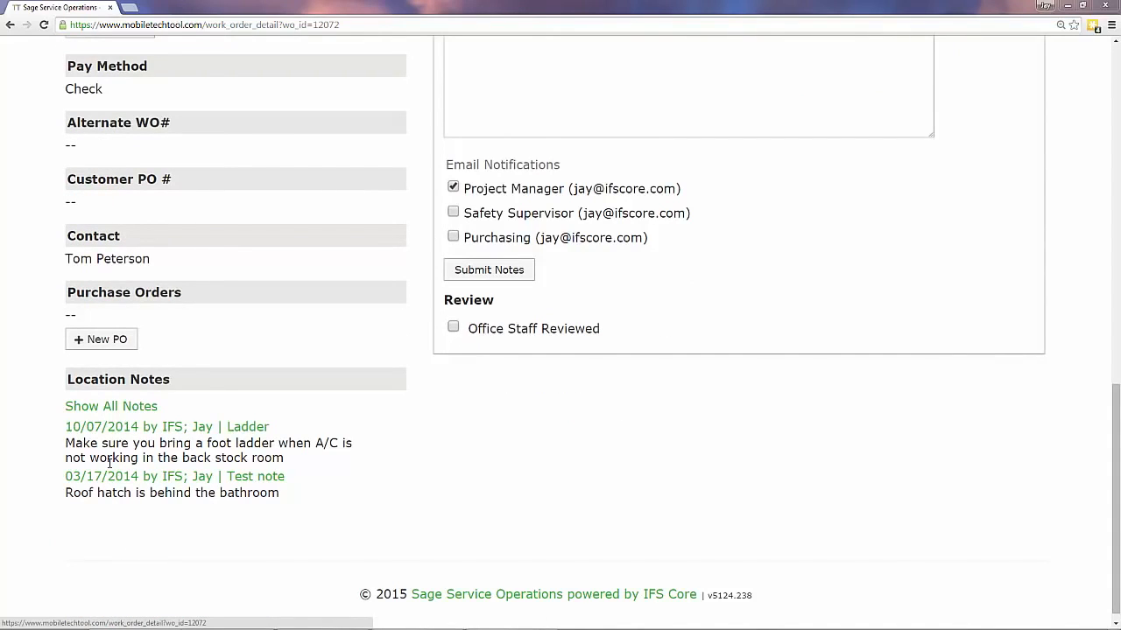
Update the second listed employee's assignment status on the work order to Started
scroll(109, 461, "up", 15)
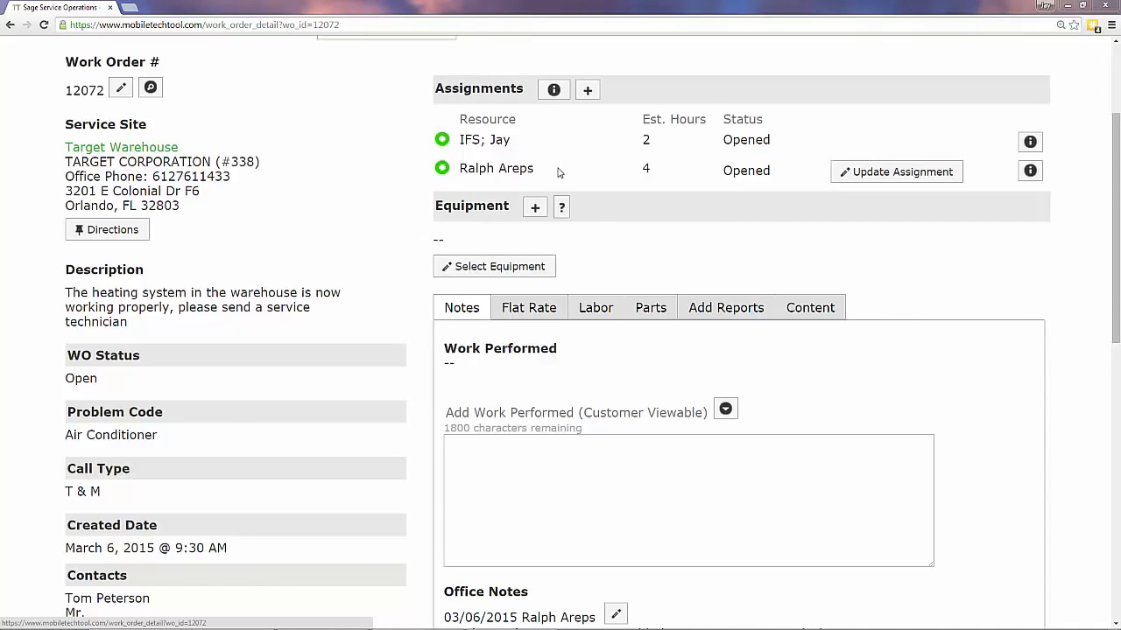
left_click(856, 175)
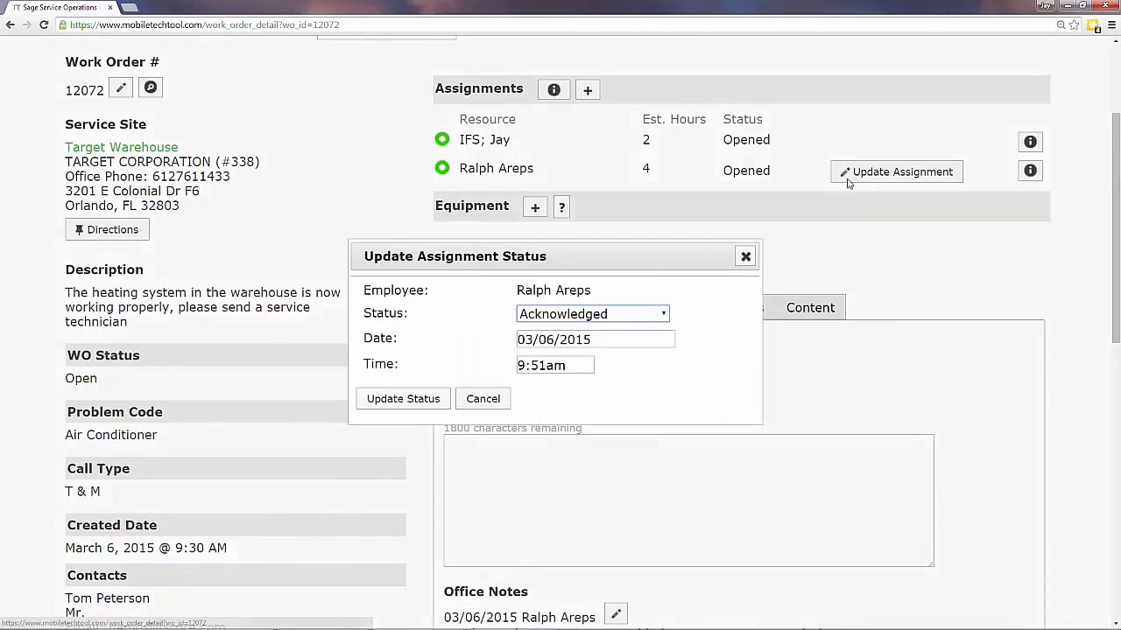
left_click(619, 320)
left_click(542, 379)
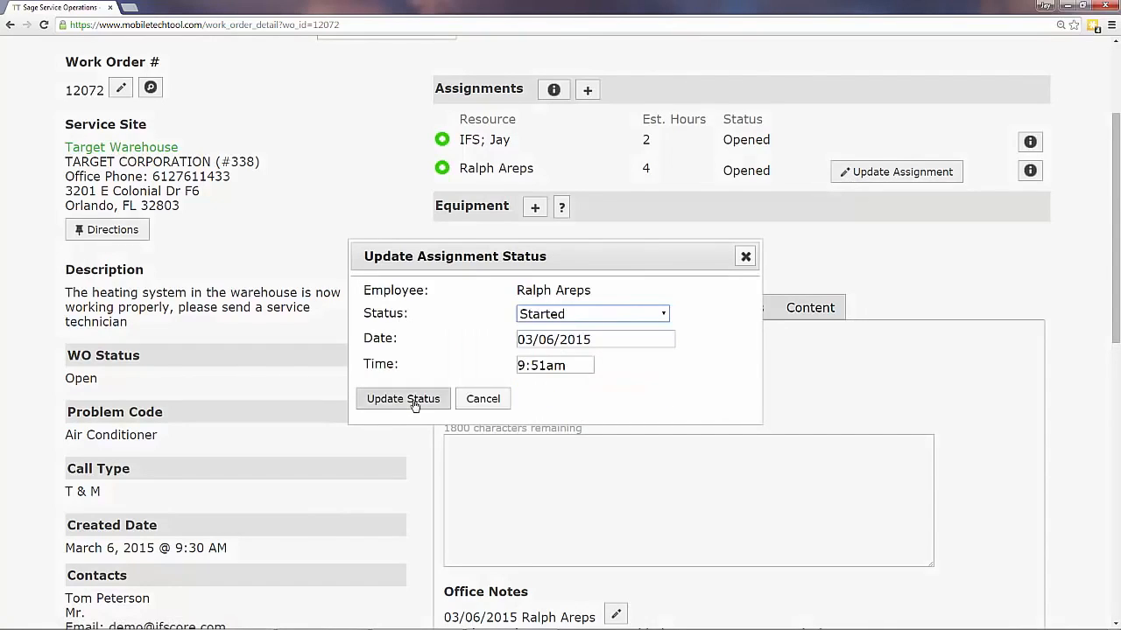
left_click(418, 401)
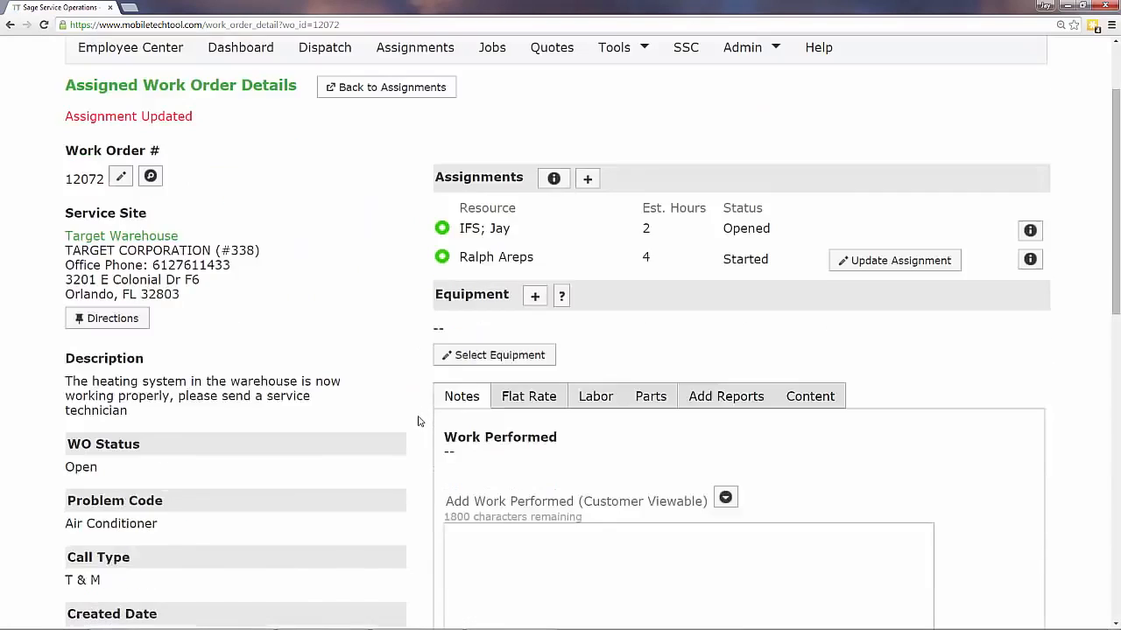
Fill the customer-viewable work performed note with the predefined text about replacing the defective compressor and recharging the system
scroll(420, 422, "down", 2)
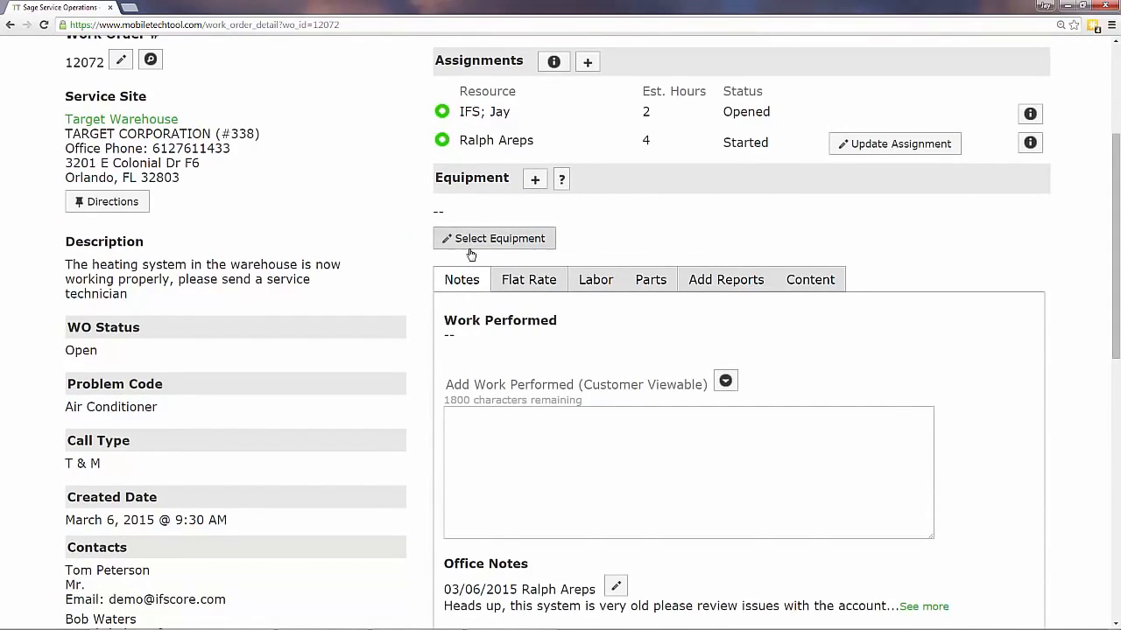
scroll(477, 252, "down", 1)
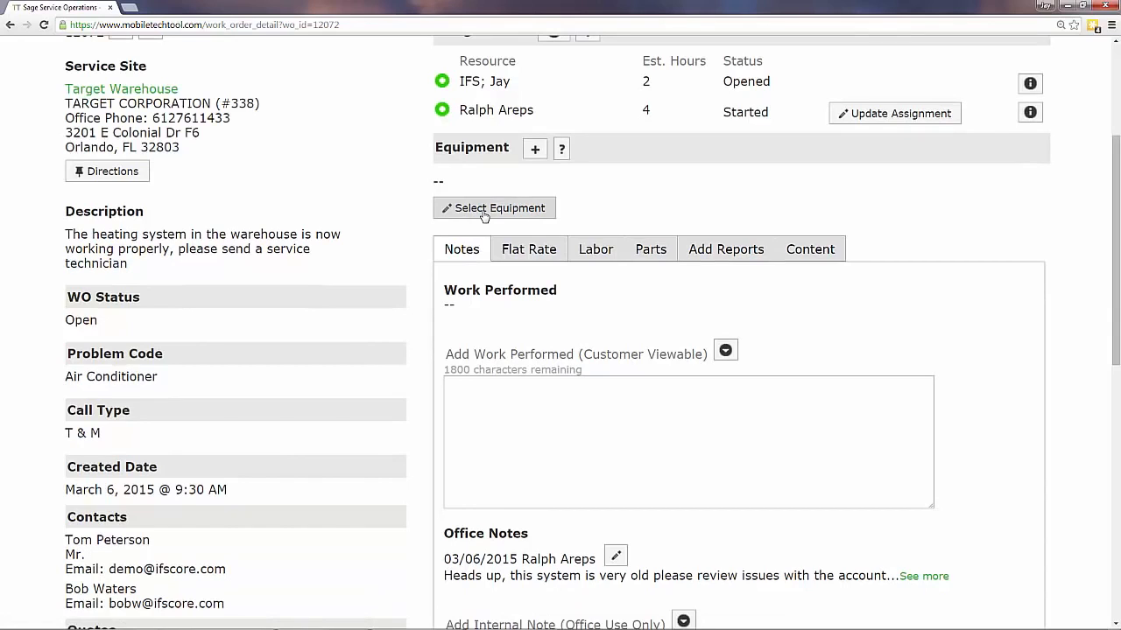
scroll(487, 220, "down", 1)
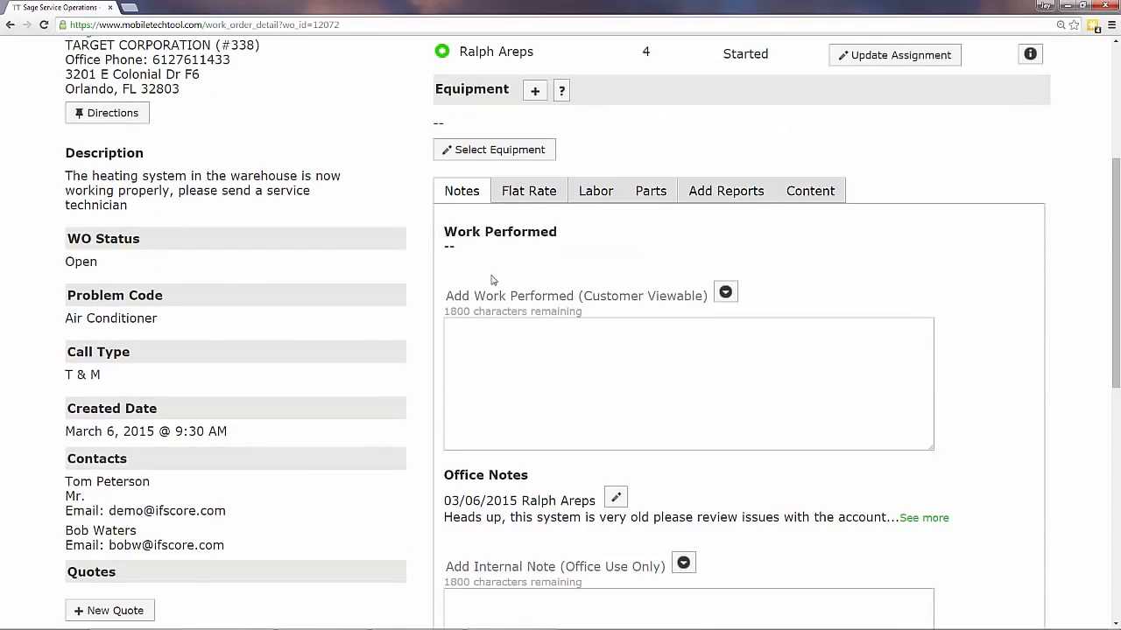
left_click(510, 343)
scroll(513, 342, "down", 2)
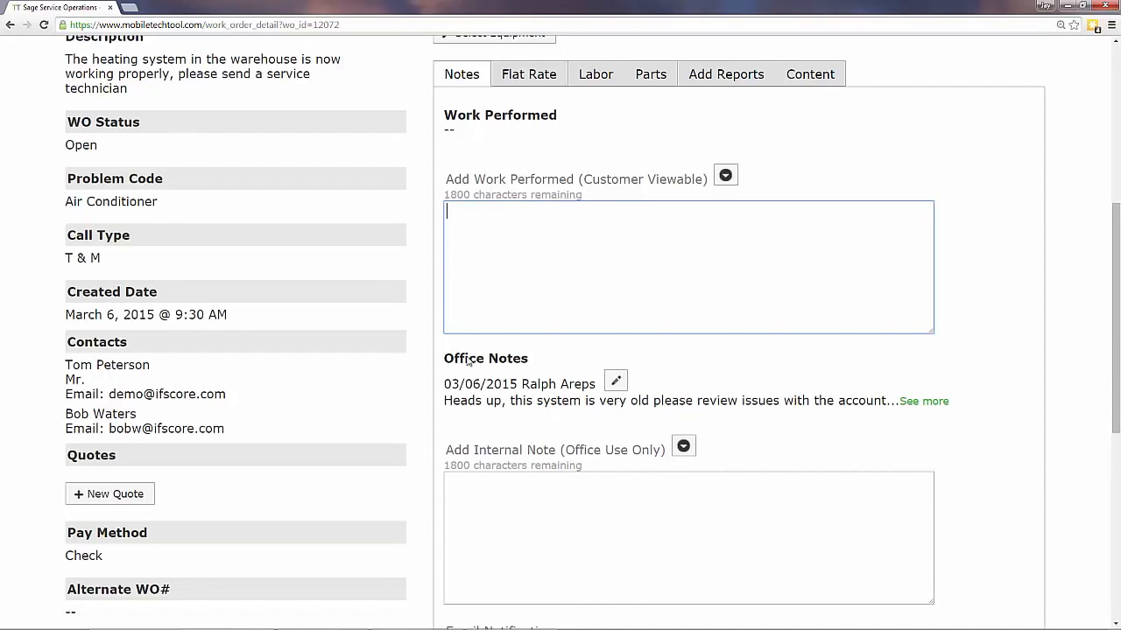
scroll(532, 389, "down", 1)
scroll(533, 389, "down", 1)
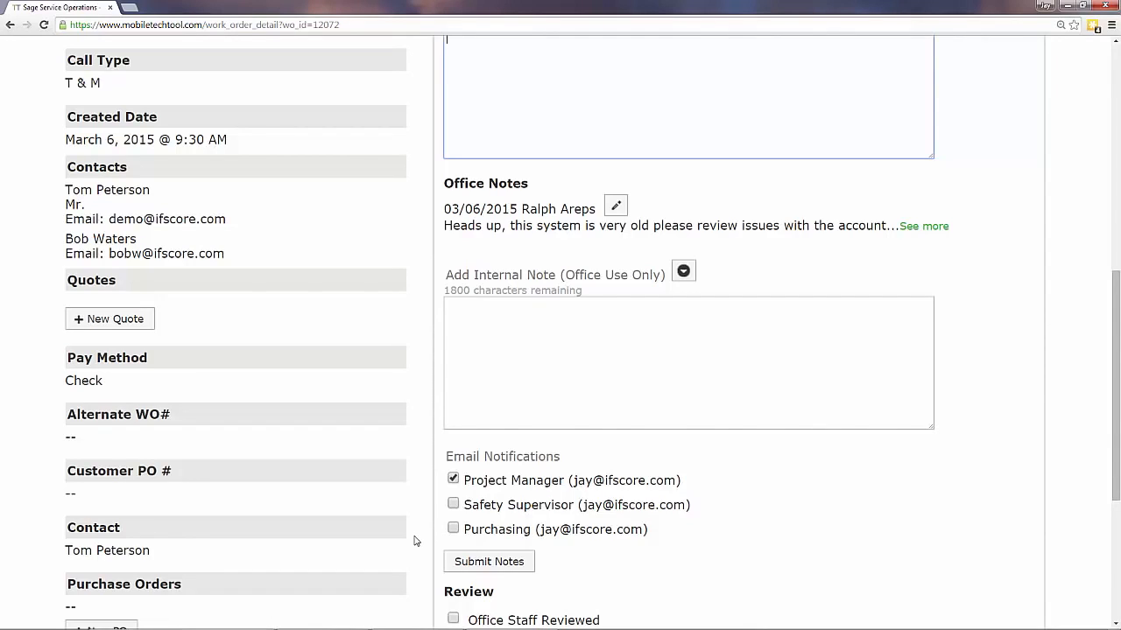
scroll(429, 515, "up", 1)
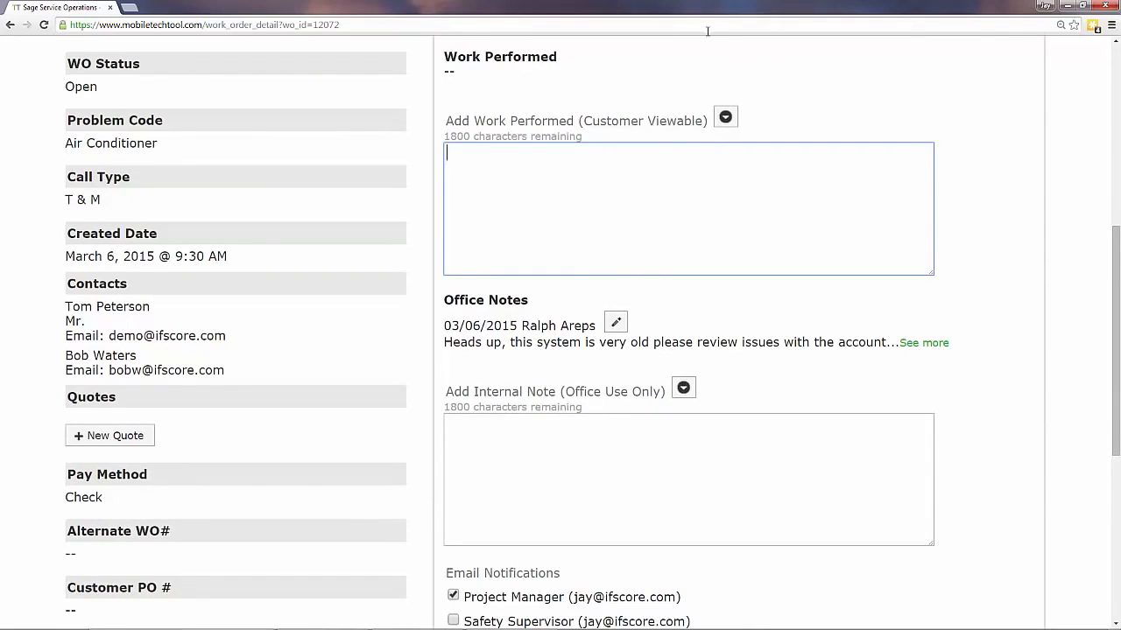
left_click(725, 116)
left_click(673, 165)
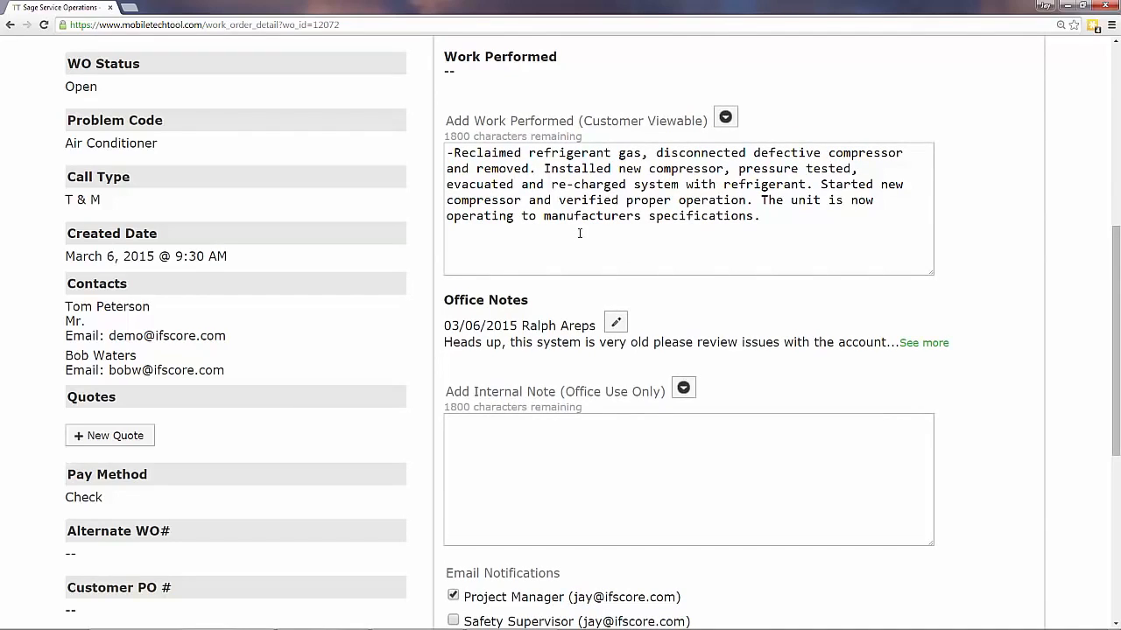
Add the internal note "It's late, I'm heading home.", include the Safety Supervisor in the email notifications and submit the notes
left_click(625, 466)
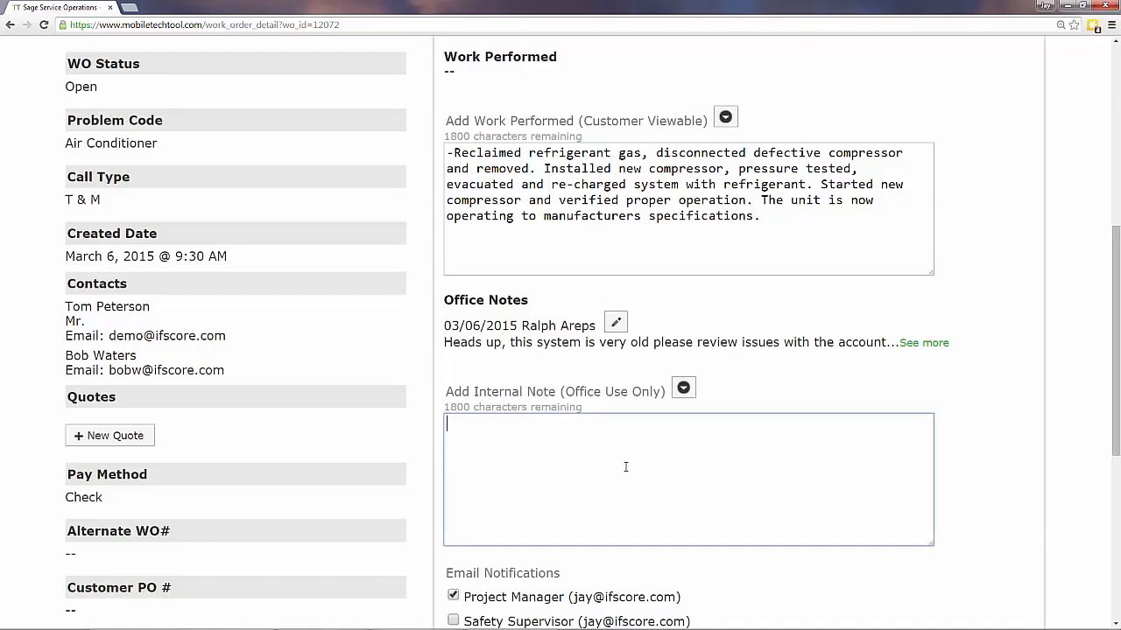
type("It's late, I'm heading home.")
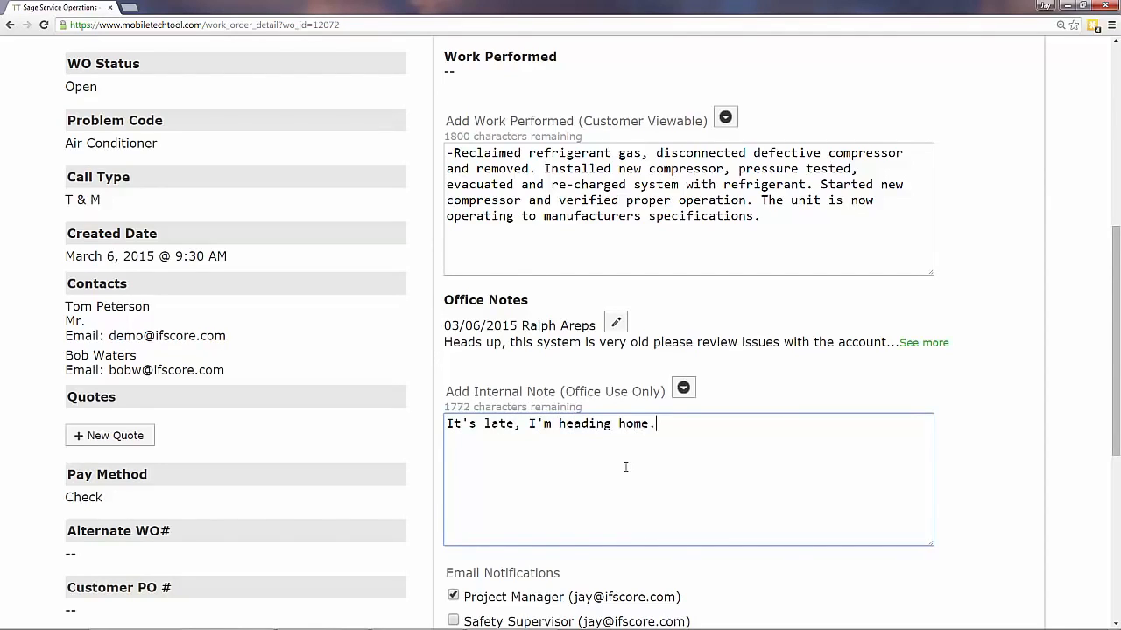
scroll(498, 420, "down", 1)
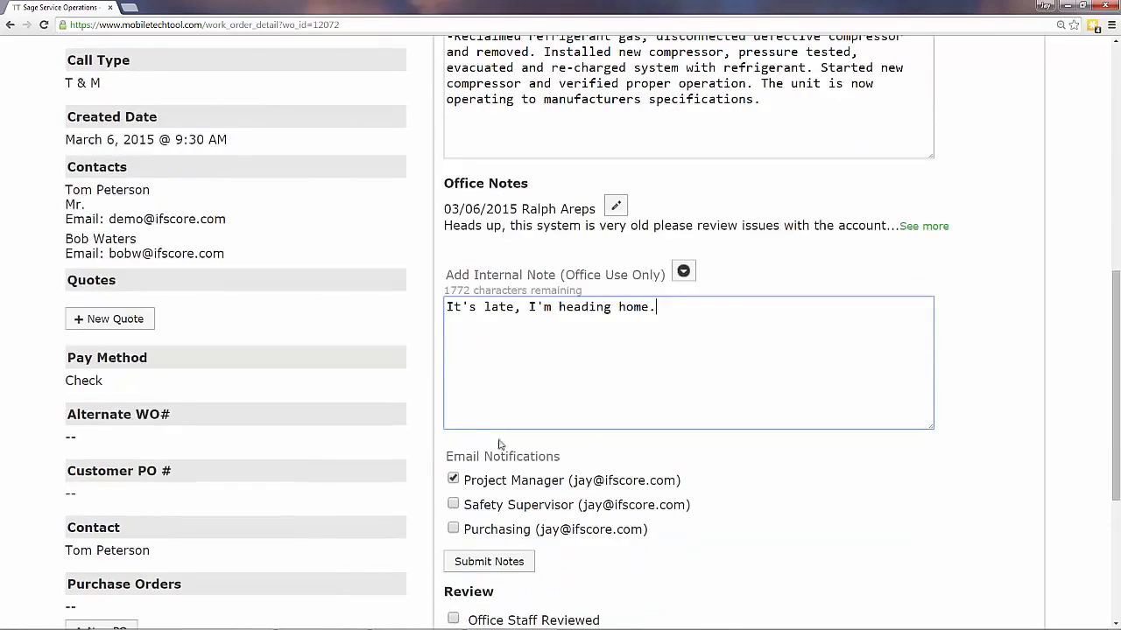
left_click(456, 508)
left_click(457, 531)
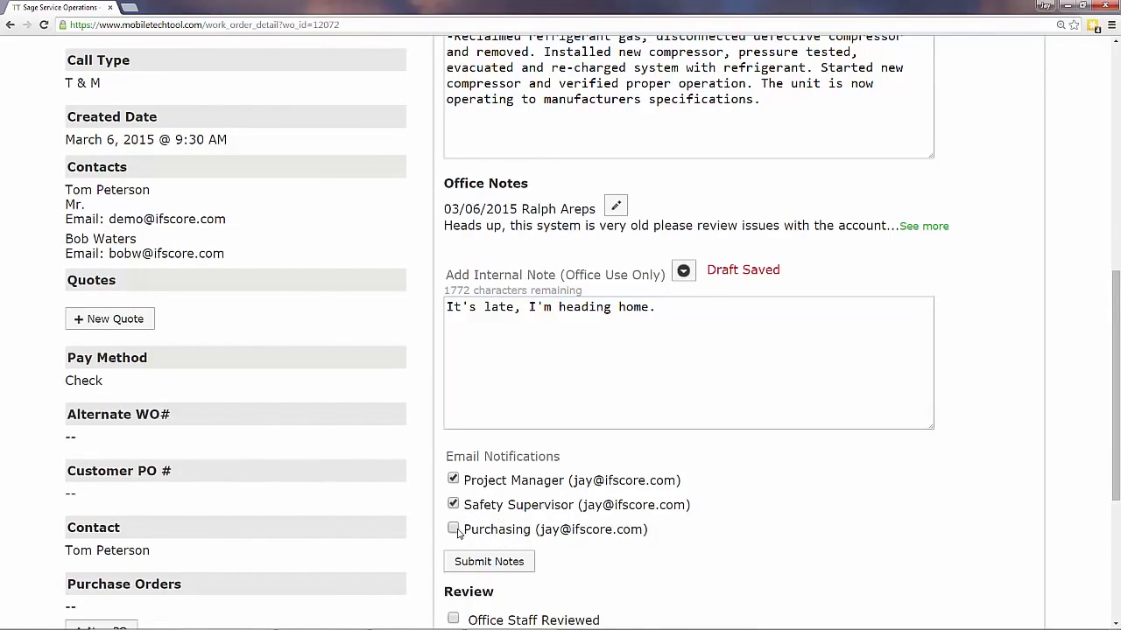
left_click(498, 565)
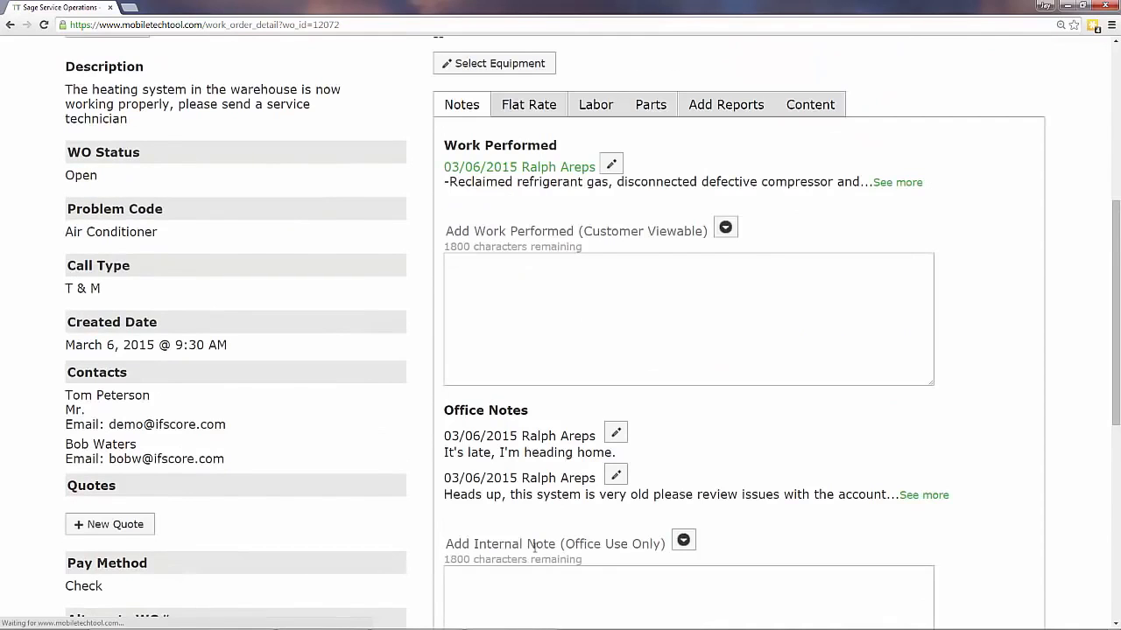
Log 8 cost and billable hours of regular-time electrician labor on the work order for 03/06/2015
scroll(483, 490, "down", 5)
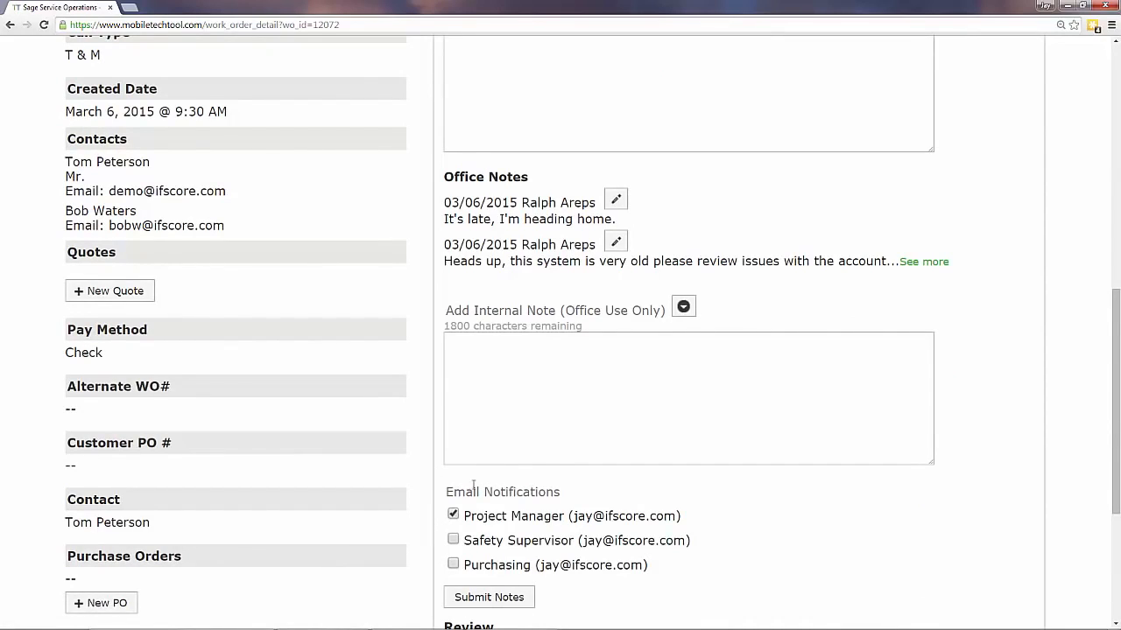
scroll(479, 608, "down", 1)
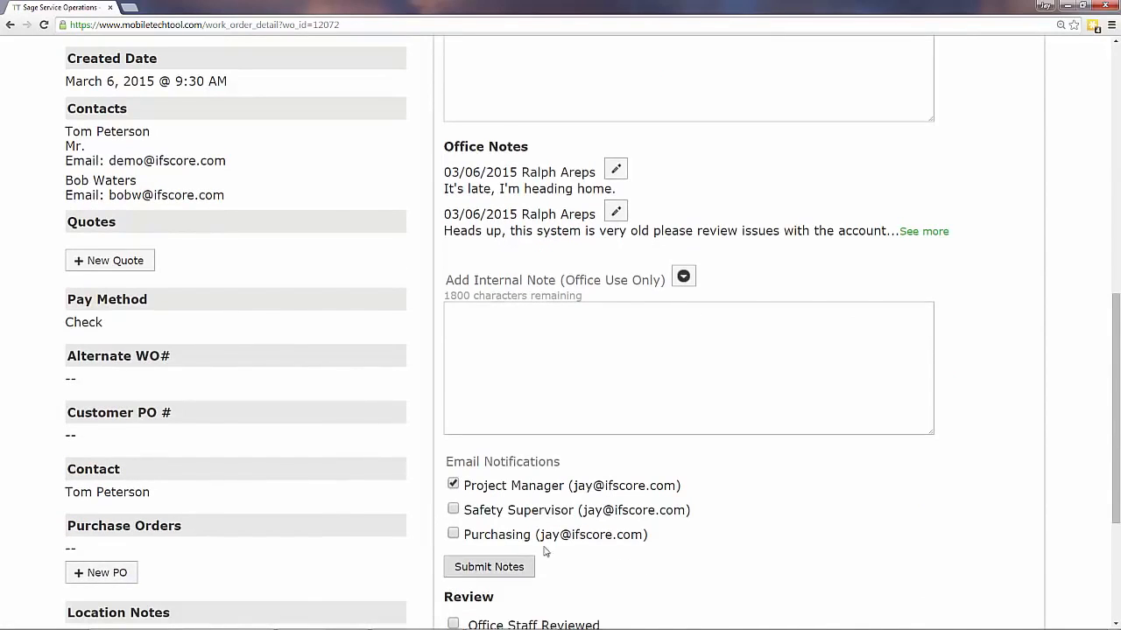
scroll(528, 536, "up", 4)
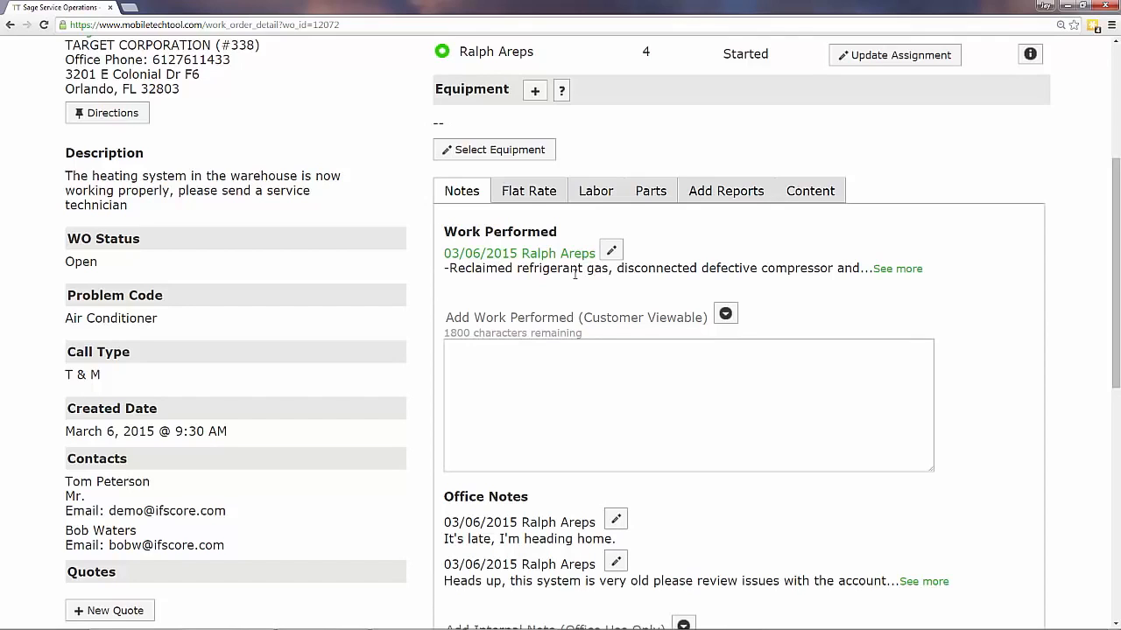
left_click(602, 191)
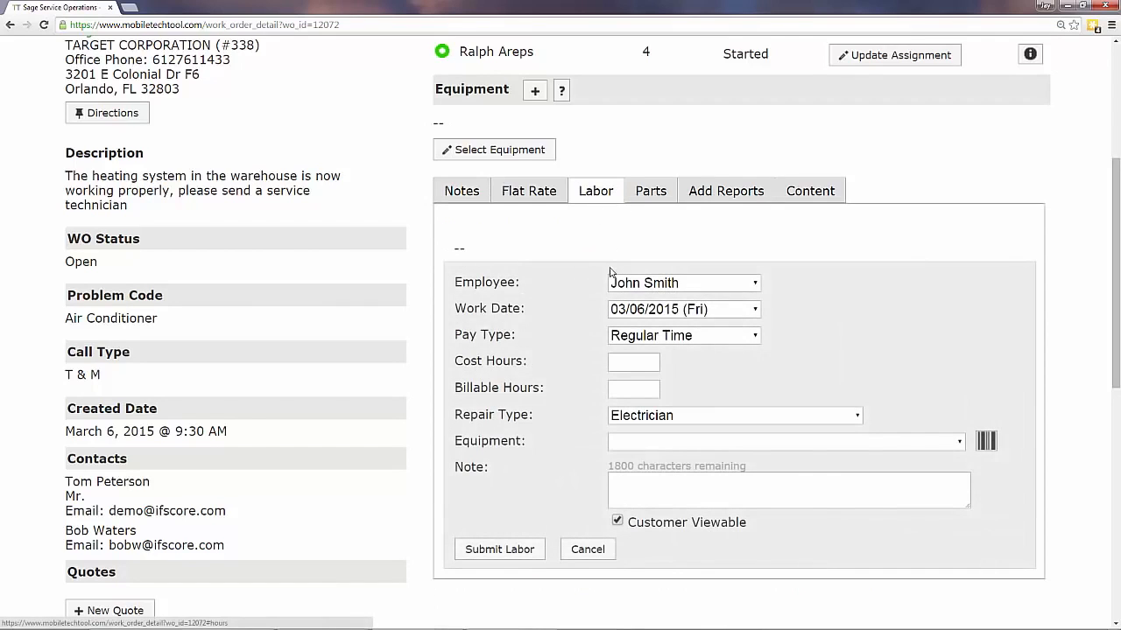
left_click(621, 361)
type("8")
left_click(688, 368)
left_click(517, 548)
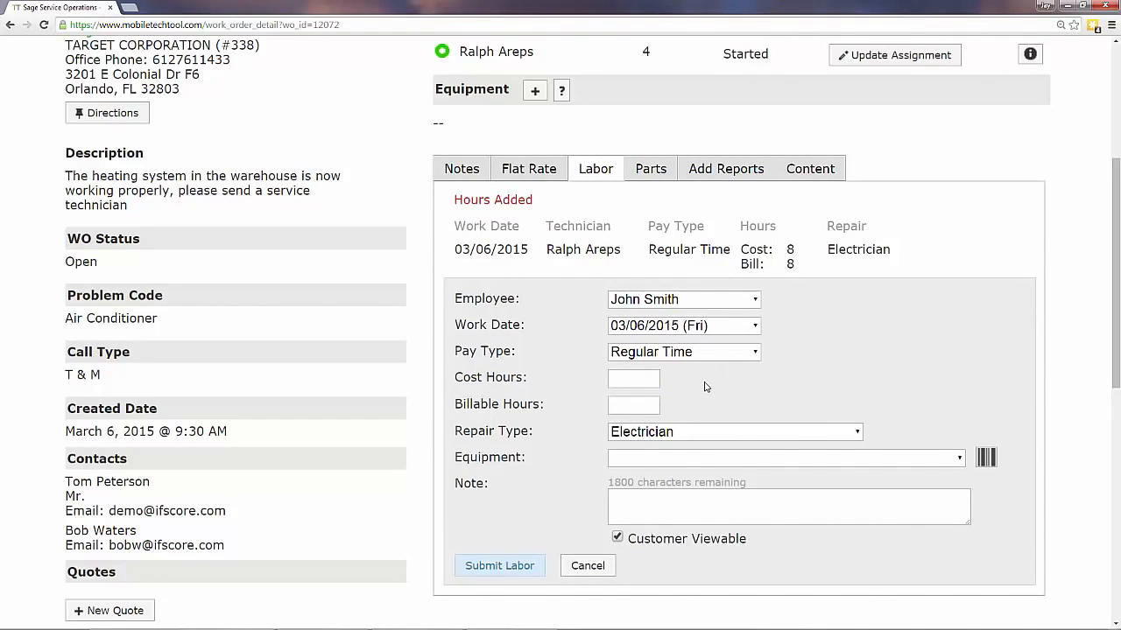
Start an inventory part entry and look up 20x20x2, selecting the FLT20X20X2P Pleated Air Filter
left_click(665, 176)
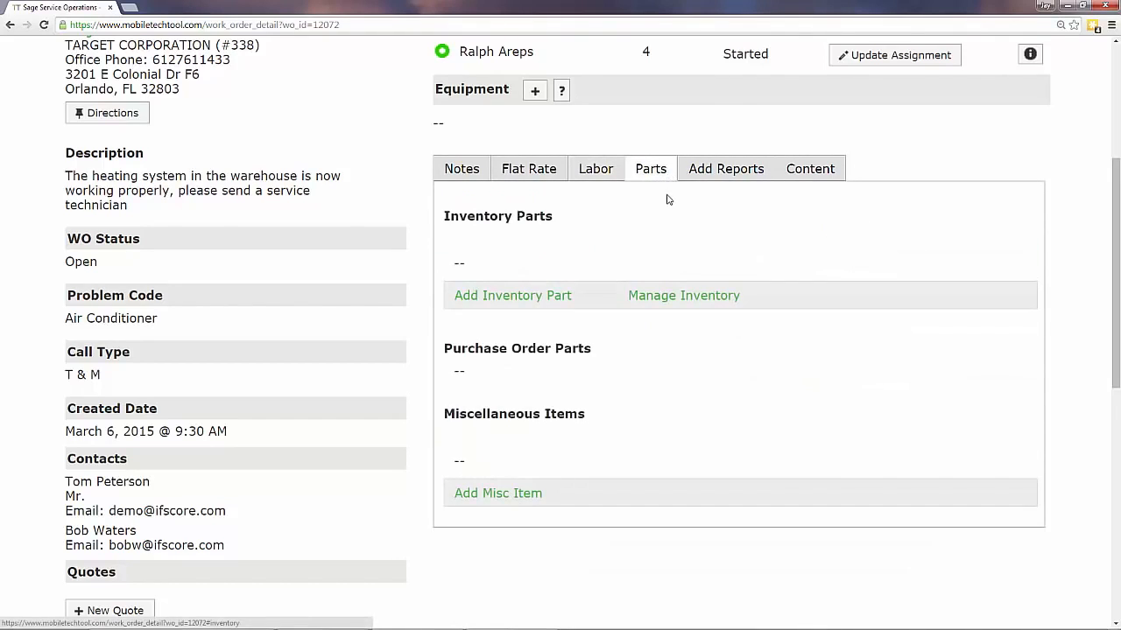
left_click(557, 296)
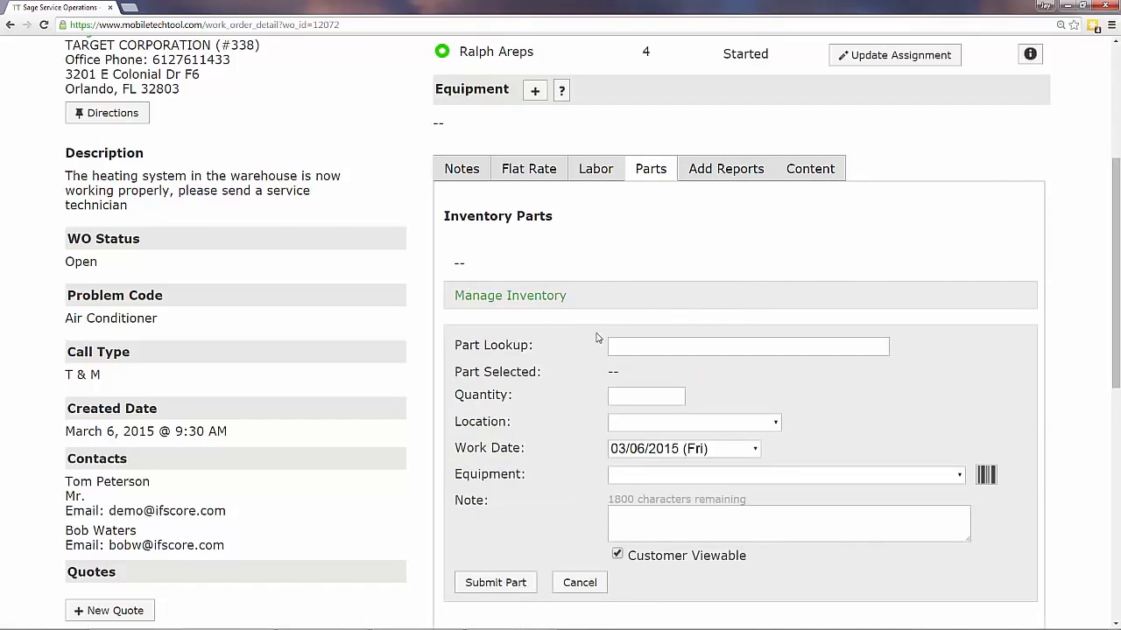
left_click(619, 344)
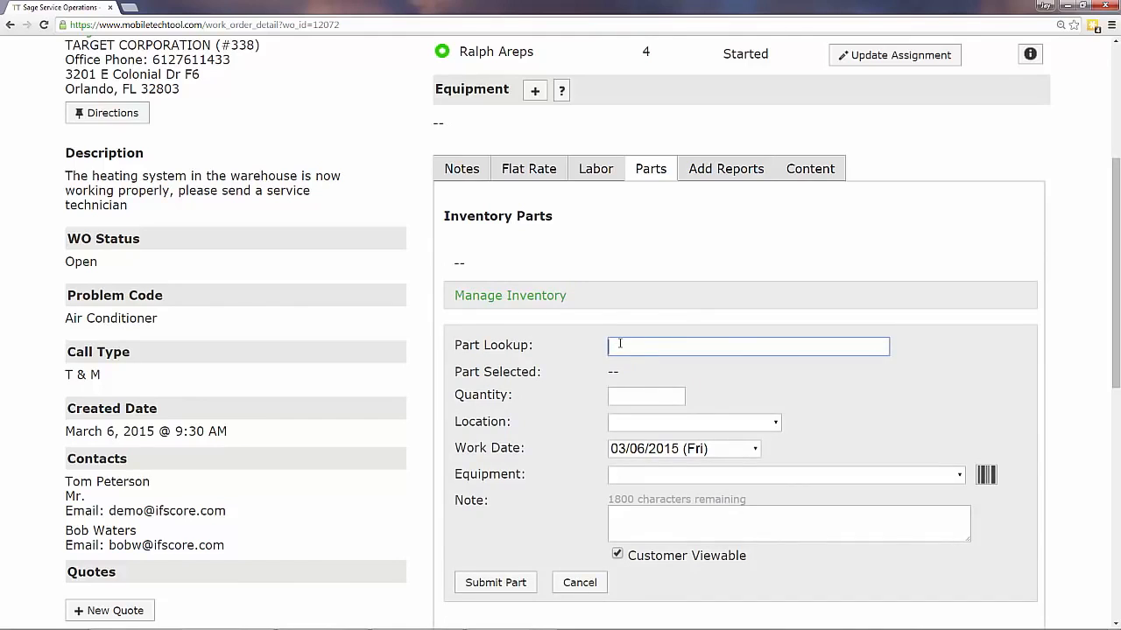
type("20x20")
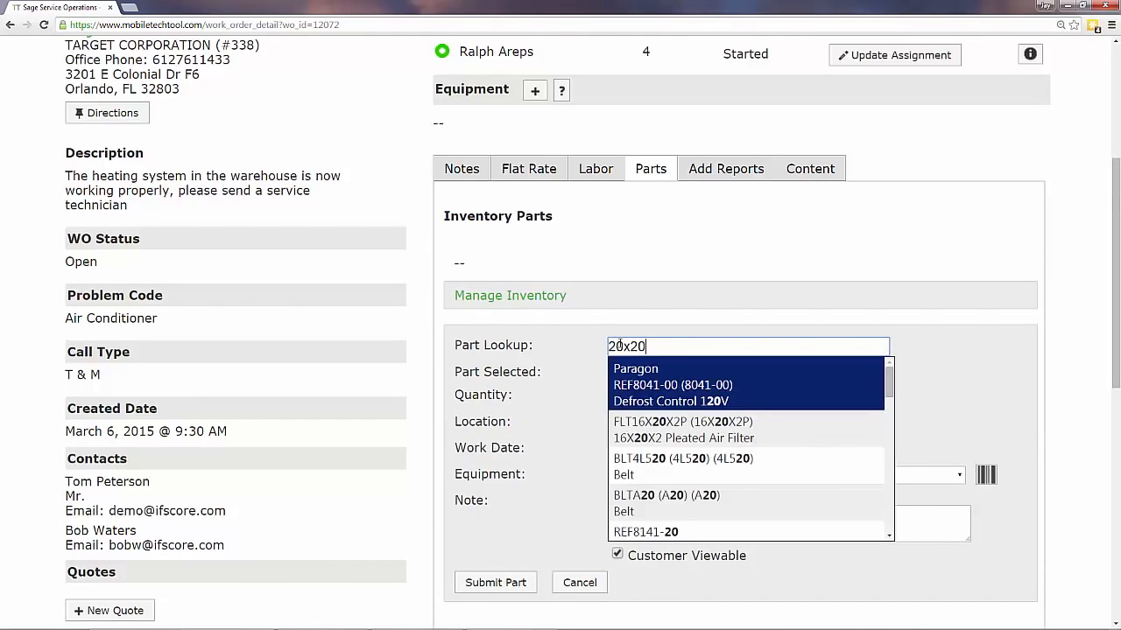
type("x2")
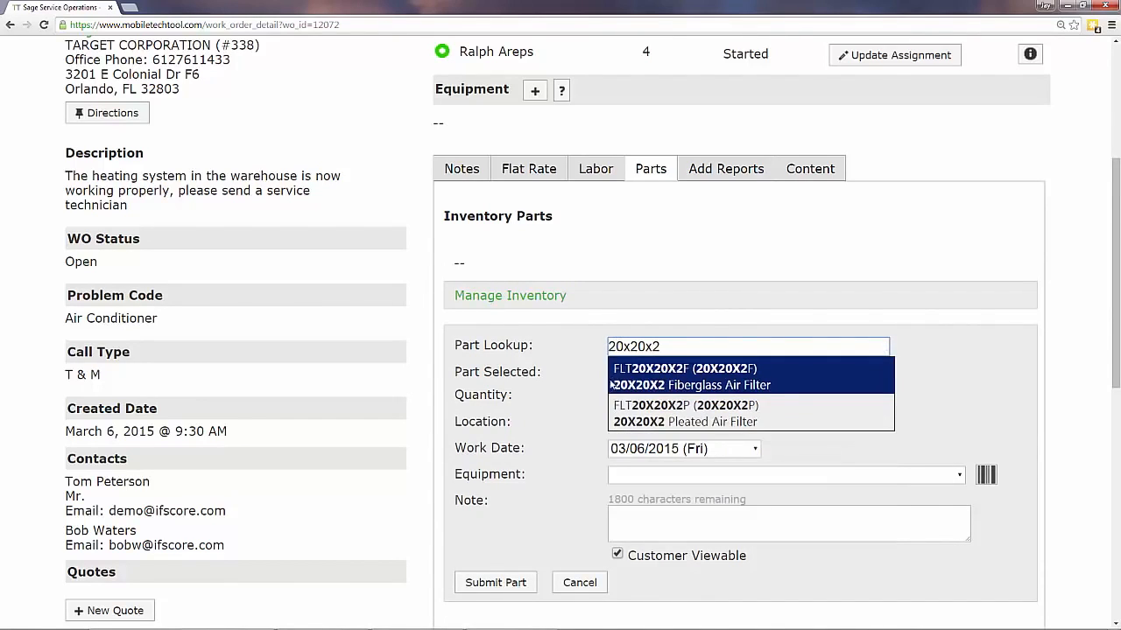
left_click(681, 408)
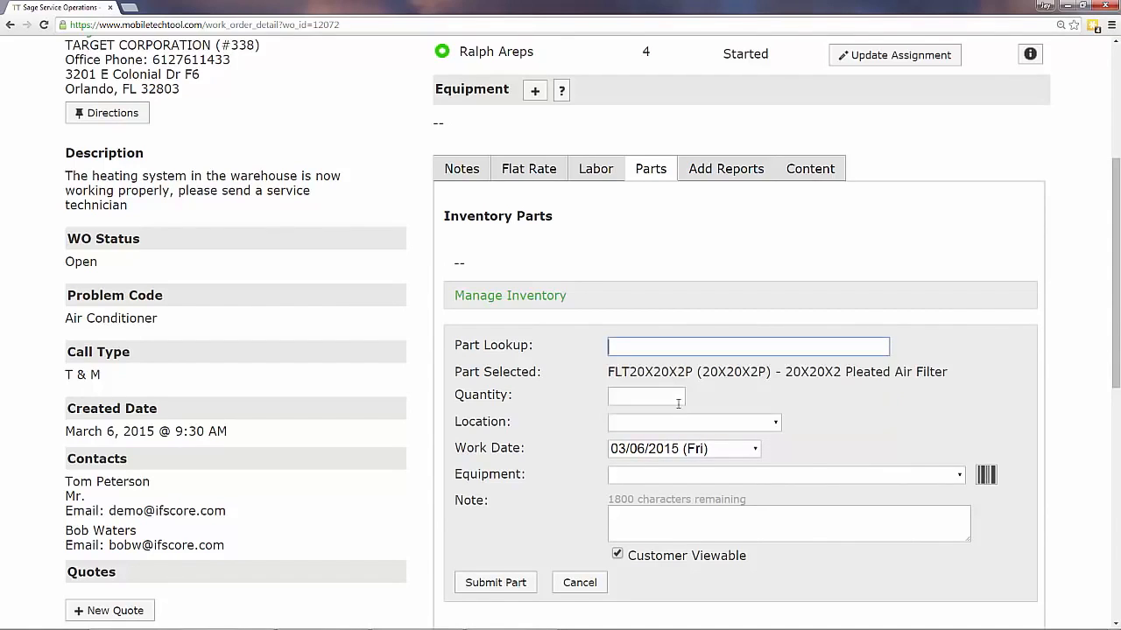
Set the air filter quantity to 2 and submit the part from the technician's truck stock, dated 03/06/2015
left_click(675, 399)
type("2")
left_click(738, 410)
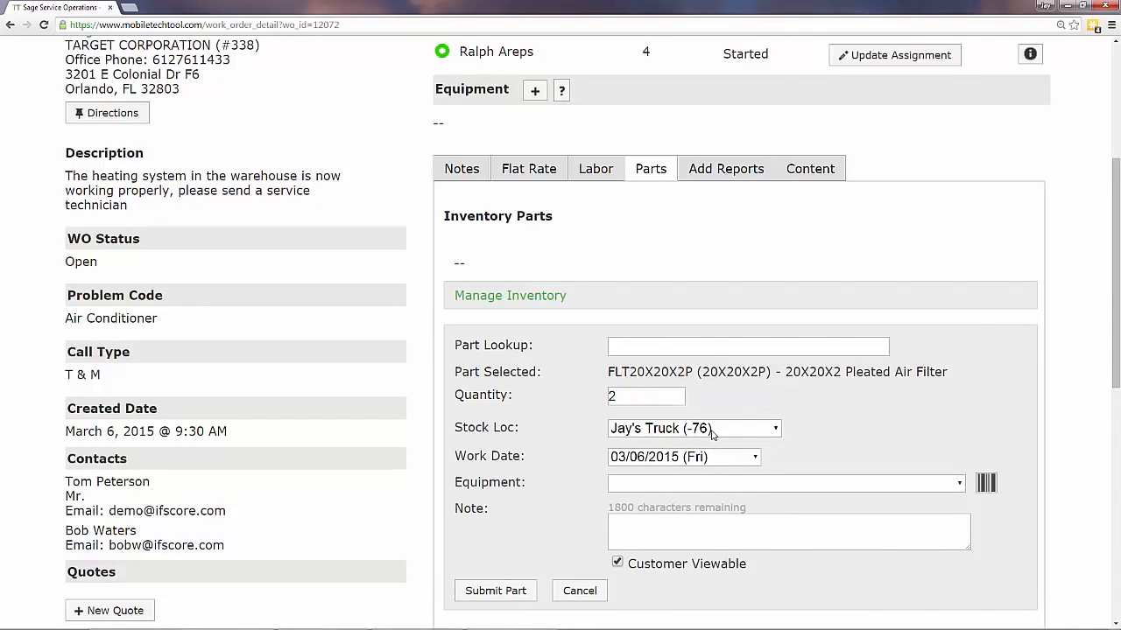
left_click(518, 588)
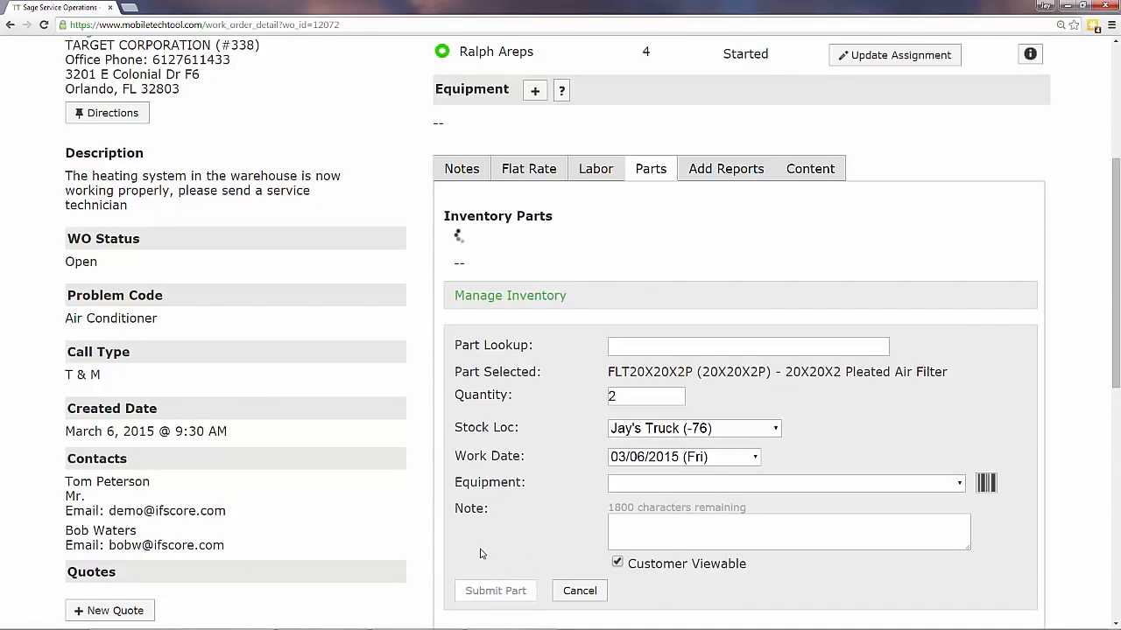
Add the miscellaneous item Torch/Acetelyne/Brazing with a quantity of 1, dated 03/06/2015, to the work order
scroll(481, 553, "down", 2)
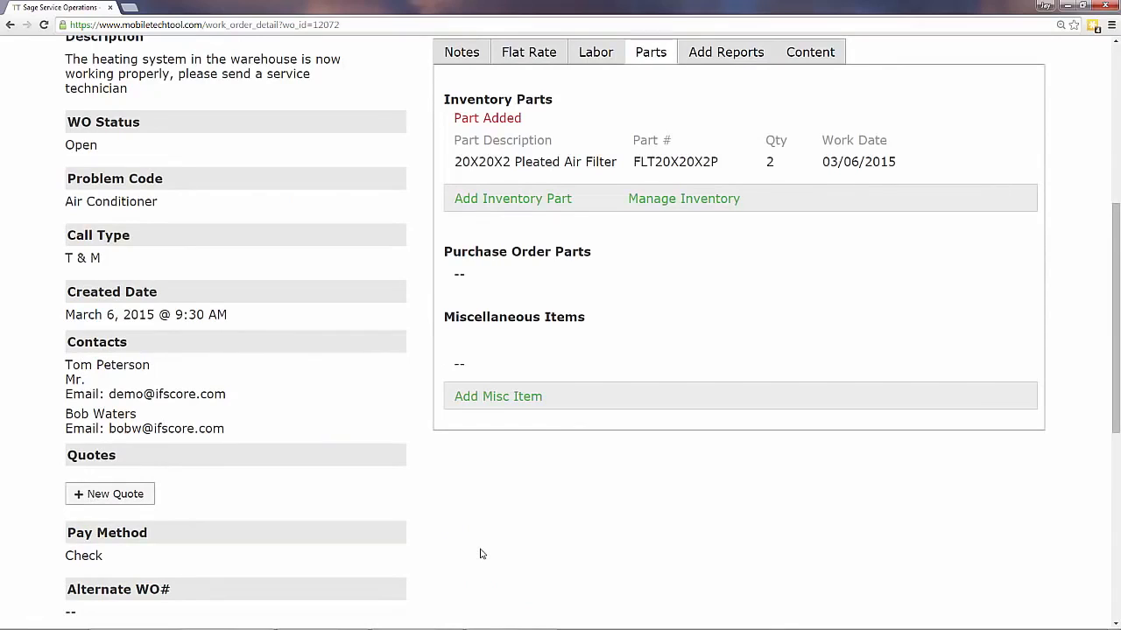
left_click(500, 400)
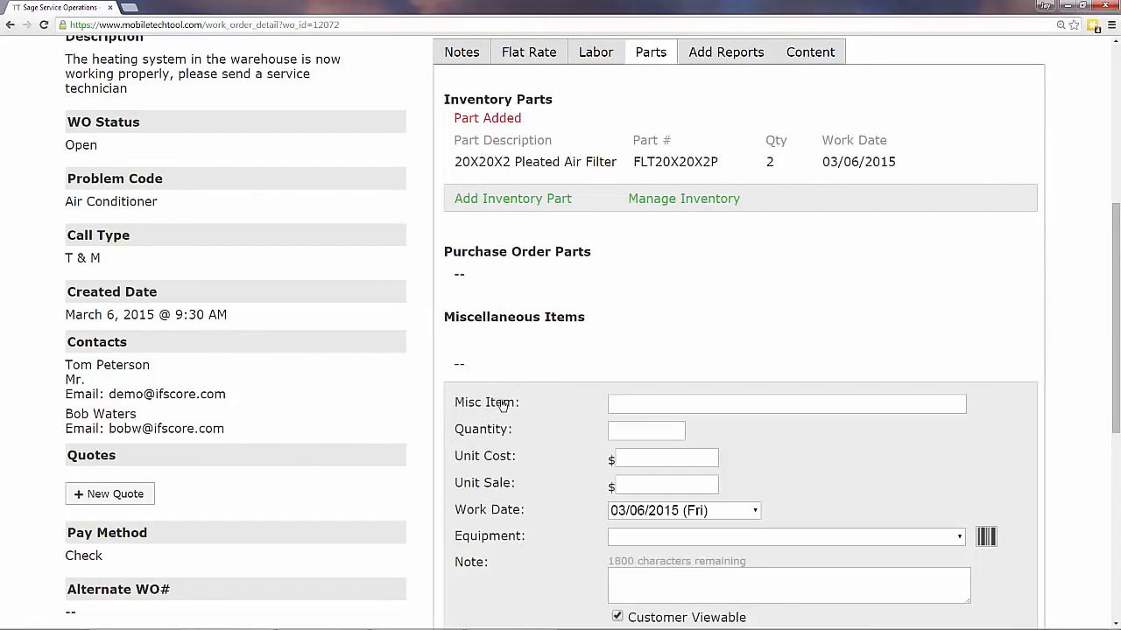
left_click(626, 403)
type("tor")
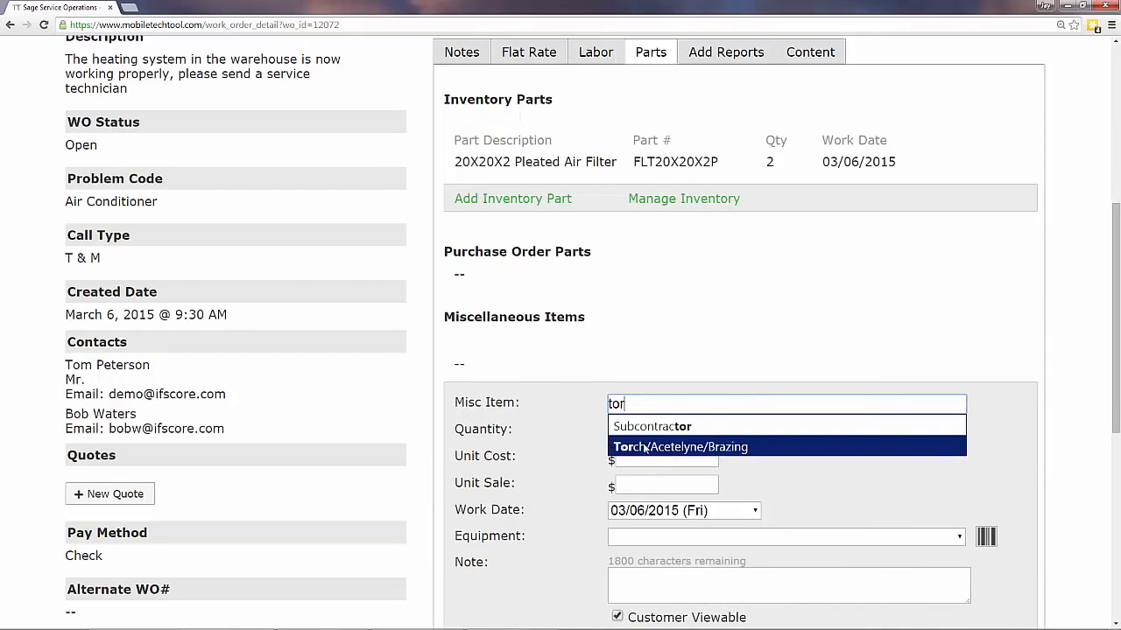
left_click(642, 446)
left_click(641, 434)
type("1")
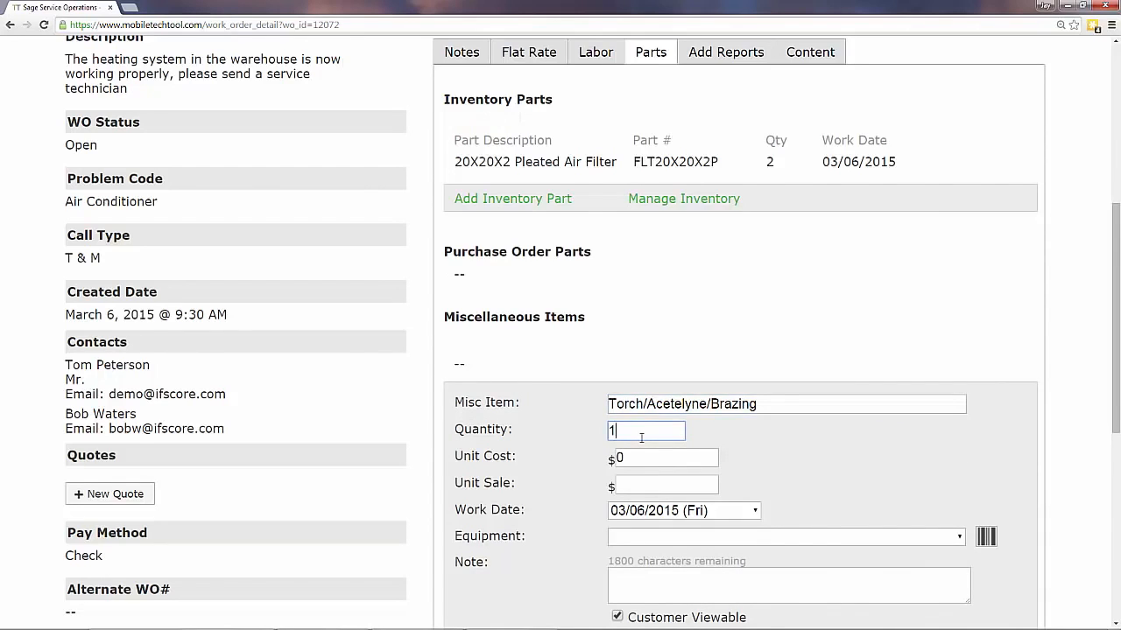
scroll(658, 461, "down", 2)
left_click(515, 471)
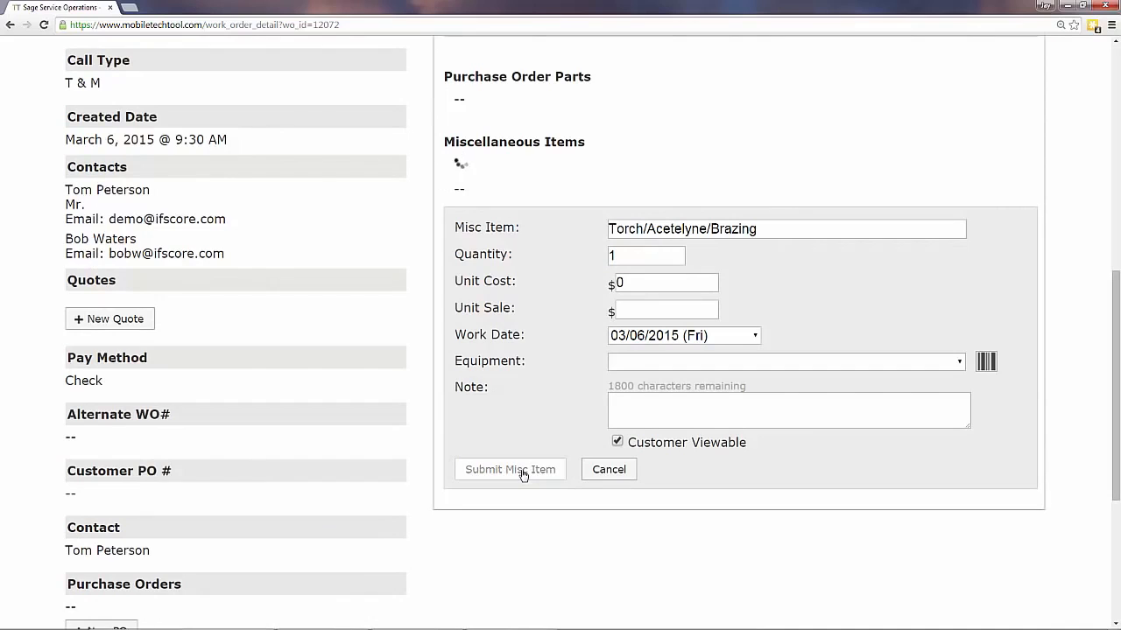
Create a service report from the work order for 03/06/2015
scroll(522, 474, "up", 4)
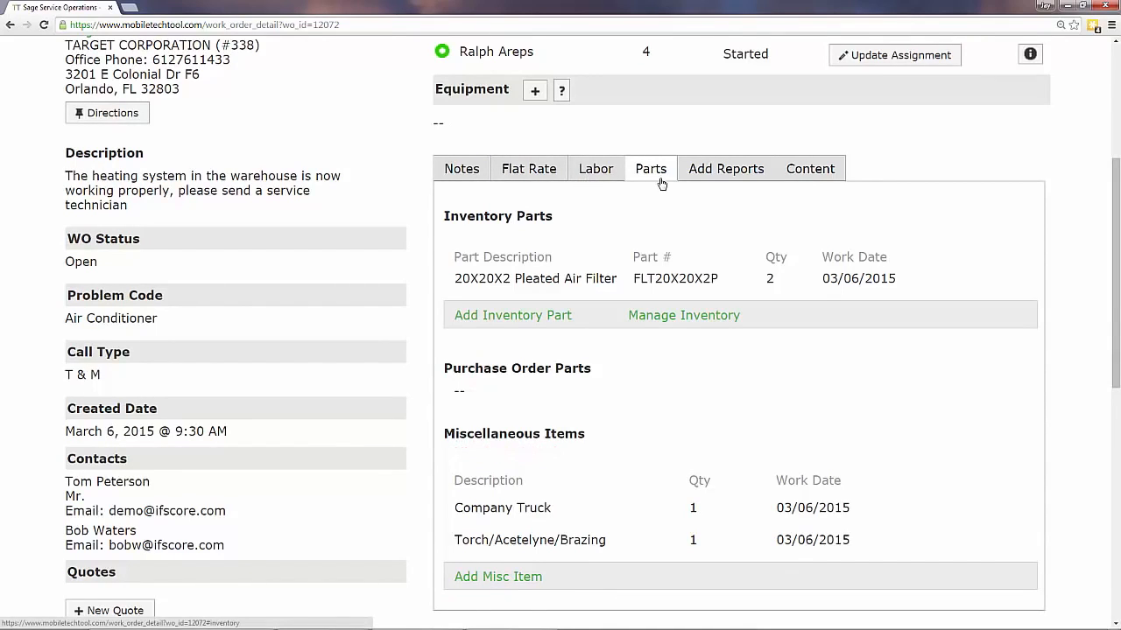
left_click(720, 169)
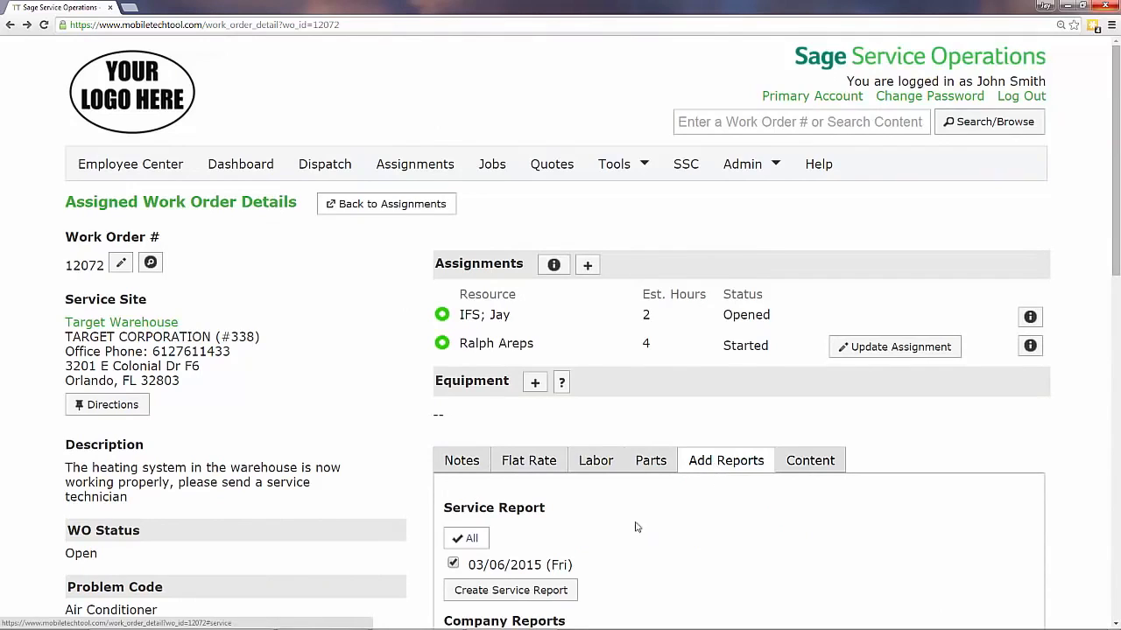
left_click(521, 595)
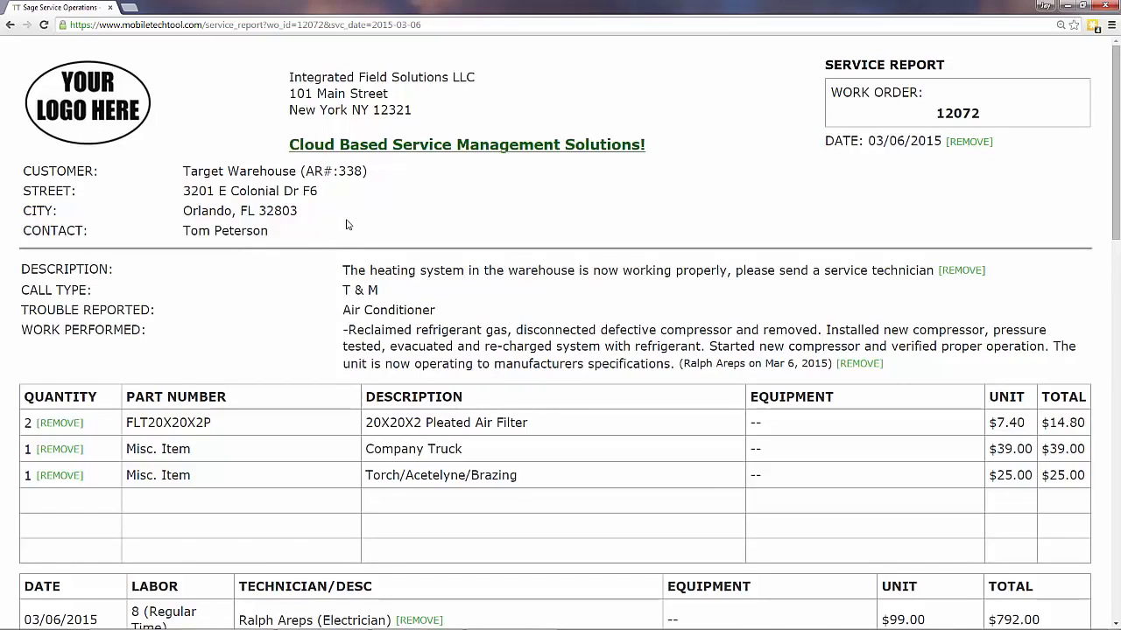
Review the service report, then draw the customer signature and accept the terms of the agreement
scroll(321, 221, "down", 2)
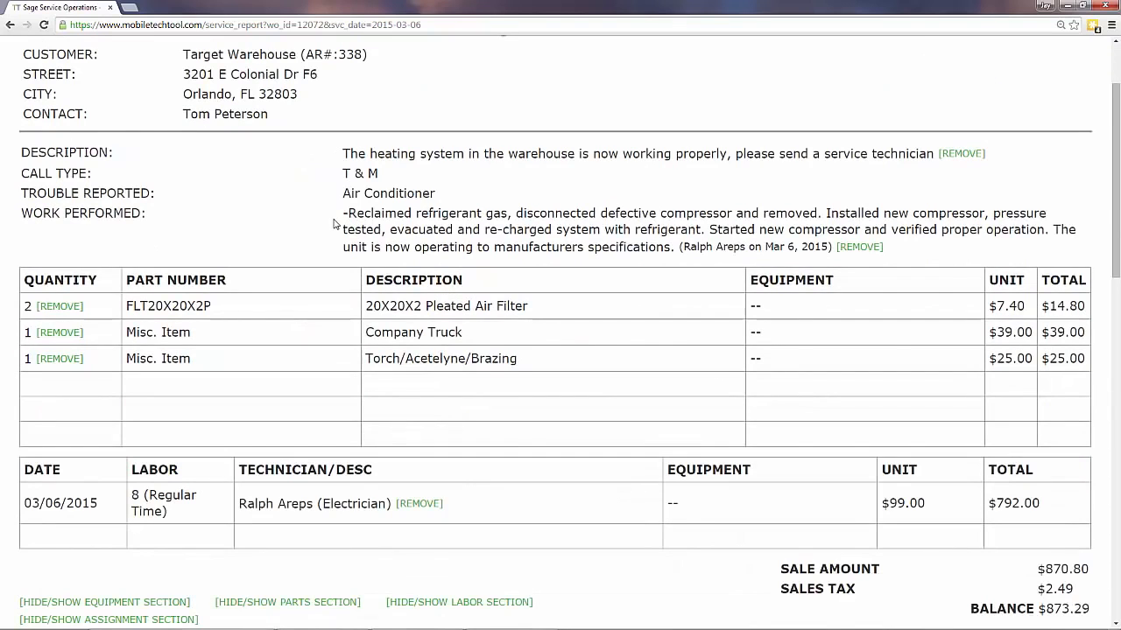
left_click_drag(353, 215, 477, 247)
left_click(313, 200)
scroll(807, 223, "down", 7)
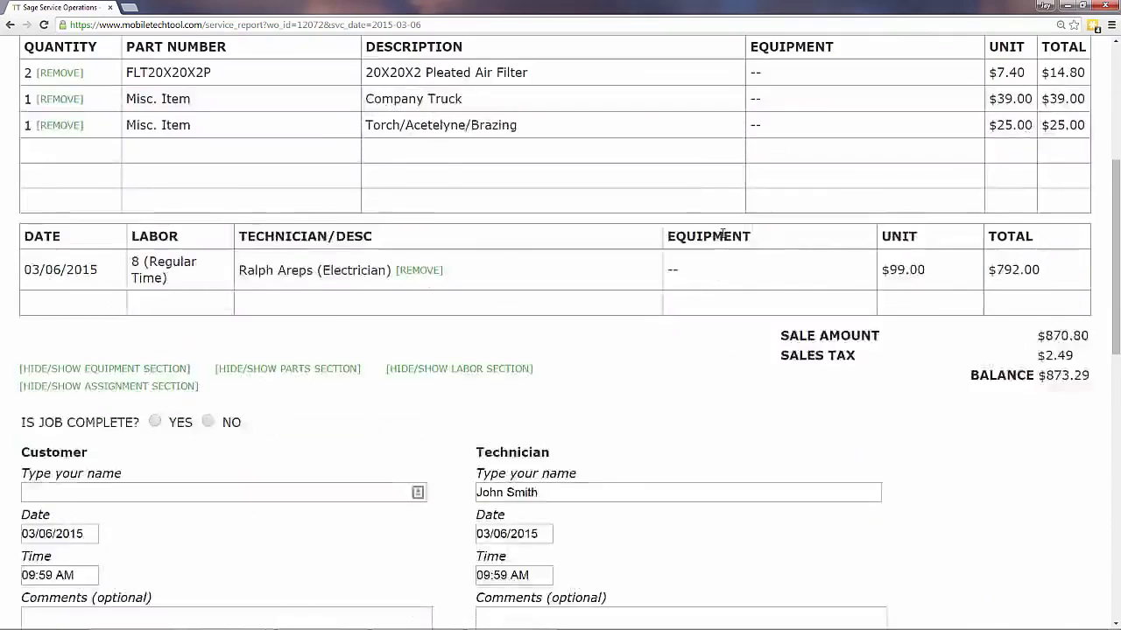
scroll(658, 246, "down", 3)
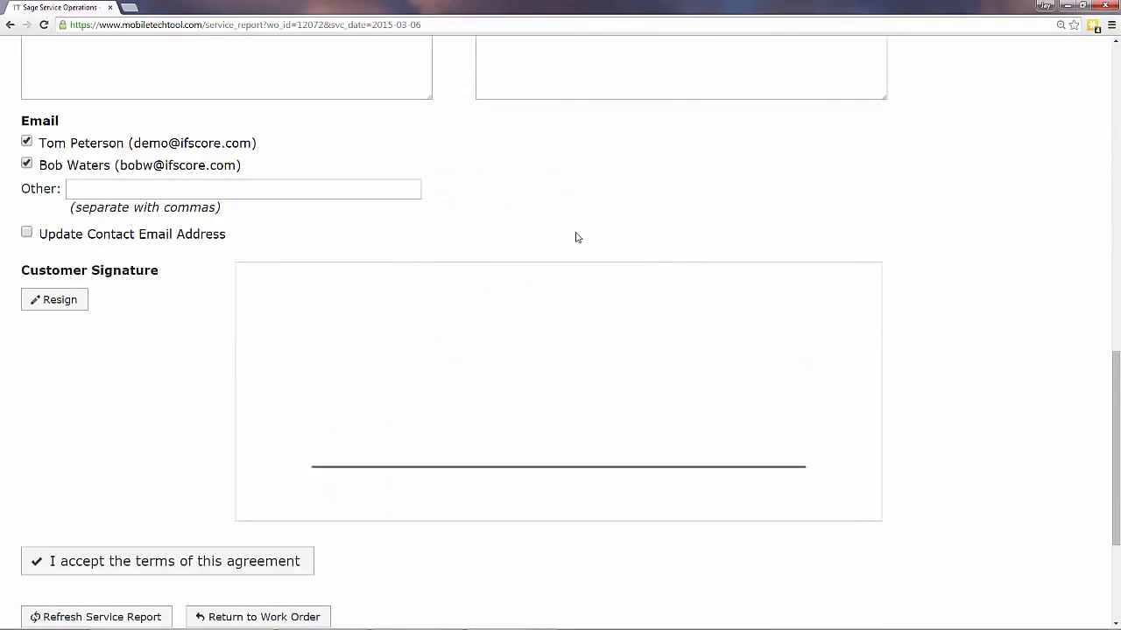
scroll(426, 275, "down", 1)
mouse_move(417, 315)
left_mouse_down()
mouse_move(400, 321)
mouse_move(636, 259)
left_mouse_up()
left_click(211, 448)
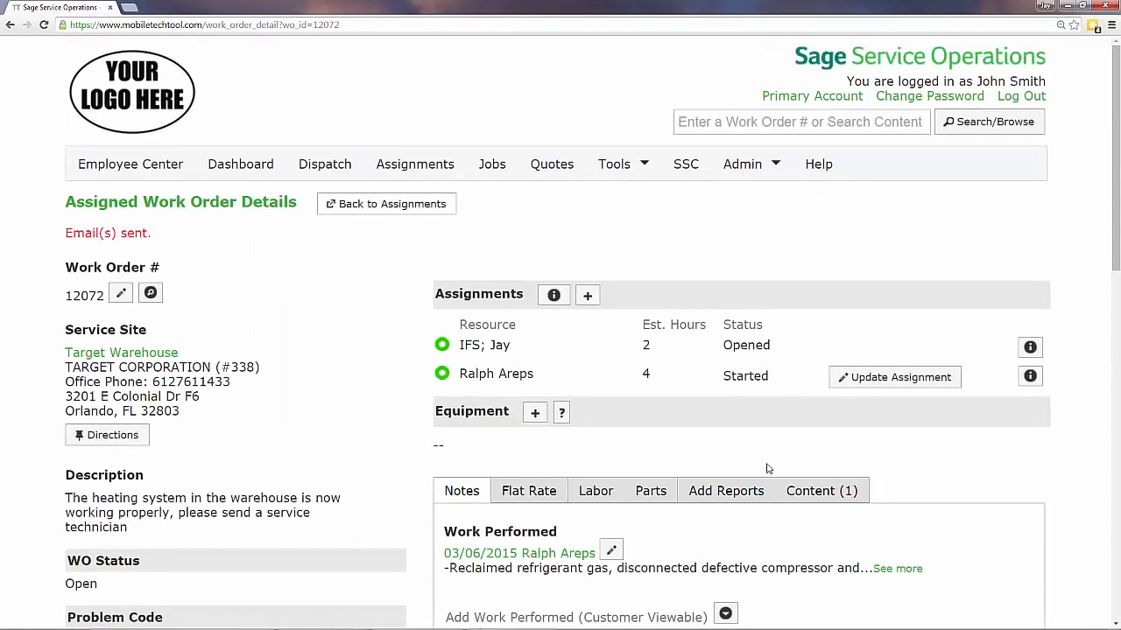
Open the saved service report PDF in the work order's content and review its charges, customer signature and terms and conditions
left_click(823, 471)
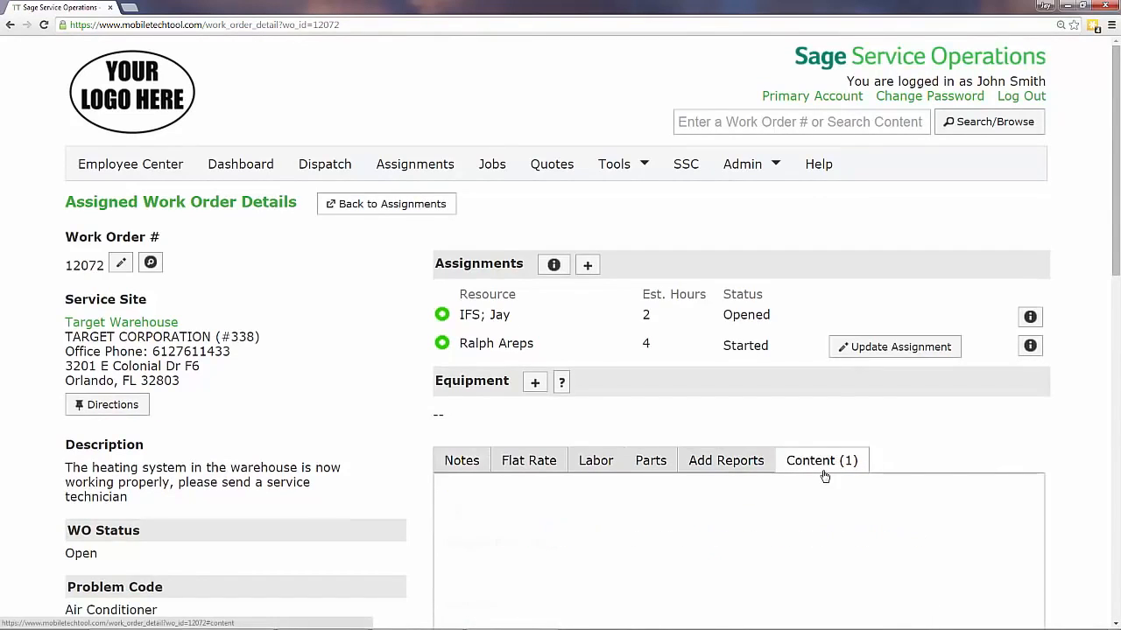
scroll(539, 451, "down", 2)
left_click(546, 492)
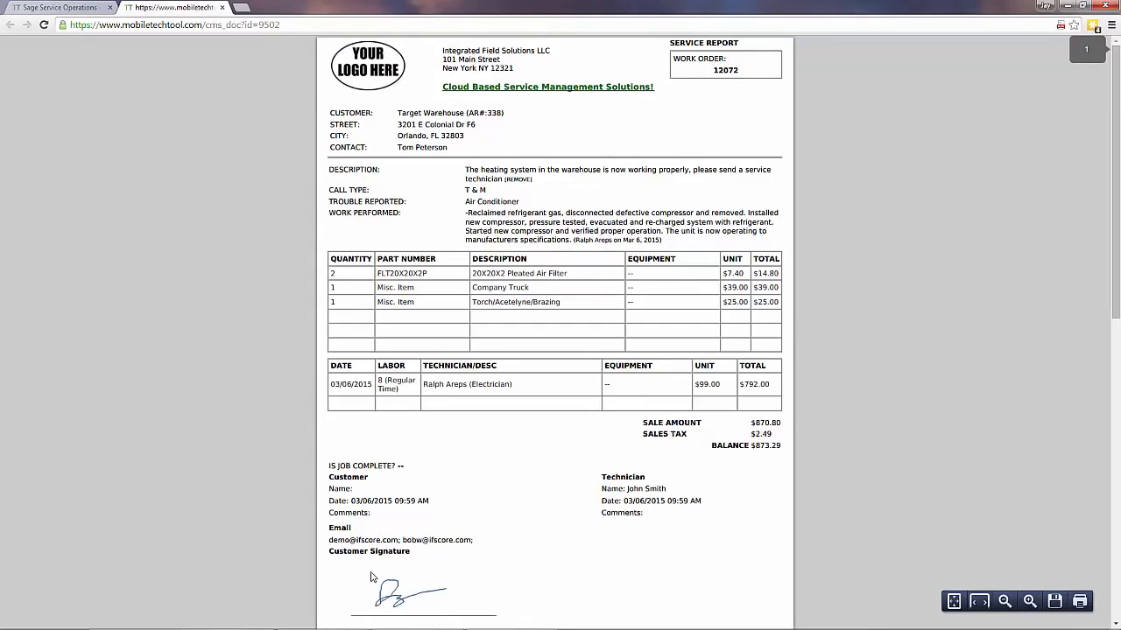
scroll(233, 433, "down", 1)
scroll(233, 432, "up", 1)
scroll(233, 436, "down", 5)
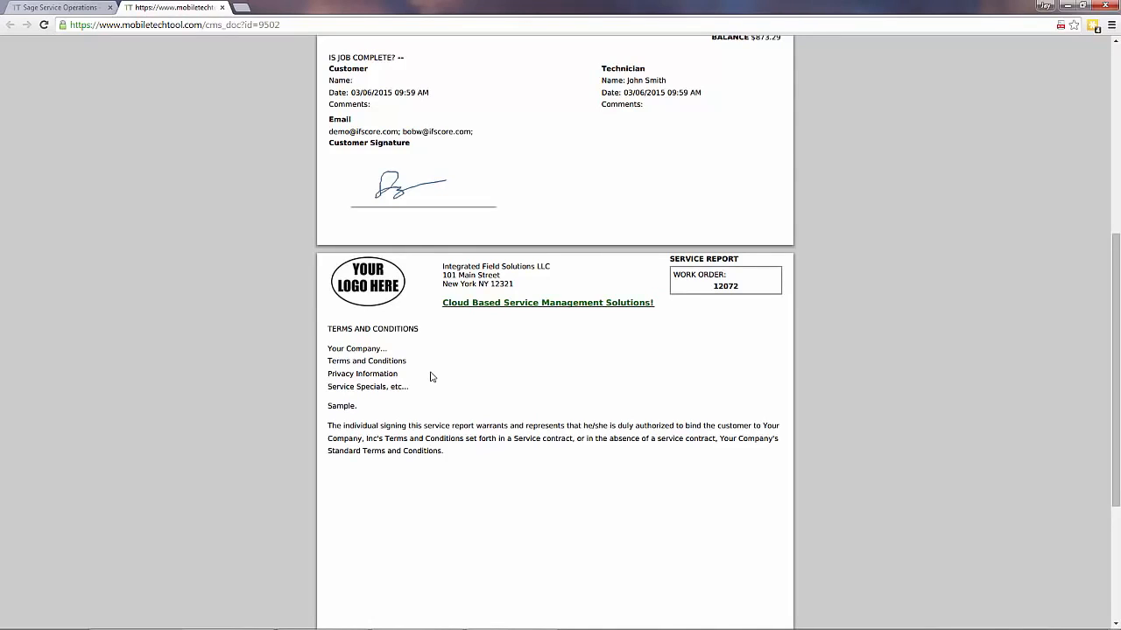
scroll(430, 377, "up", 5)
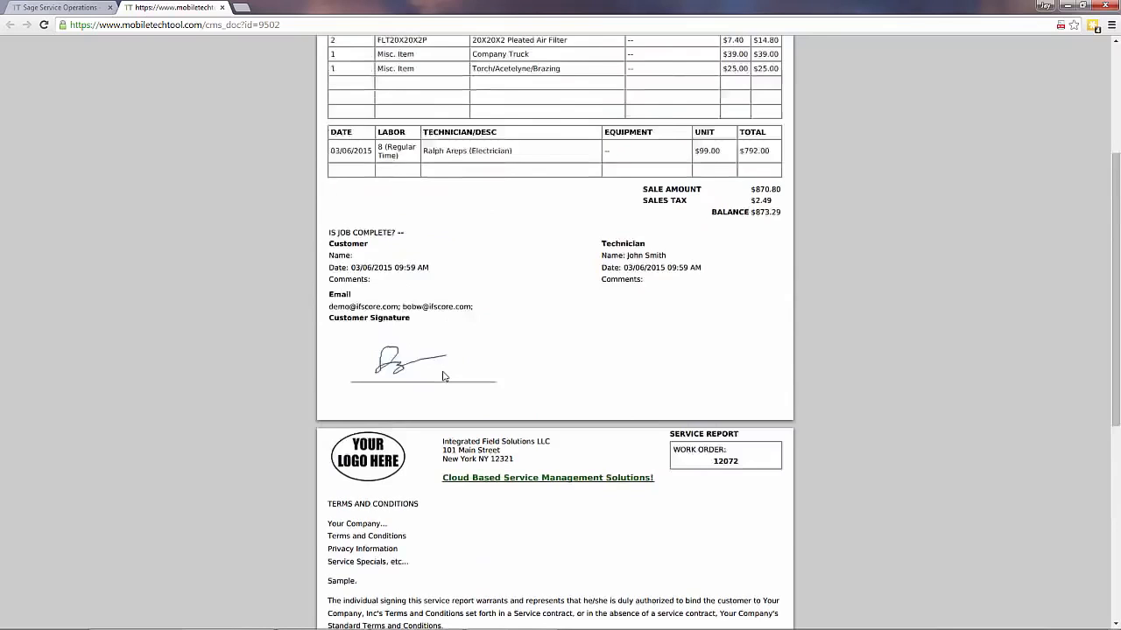
Return to the work order details and look over its content entries and options
left_click(61, 7)
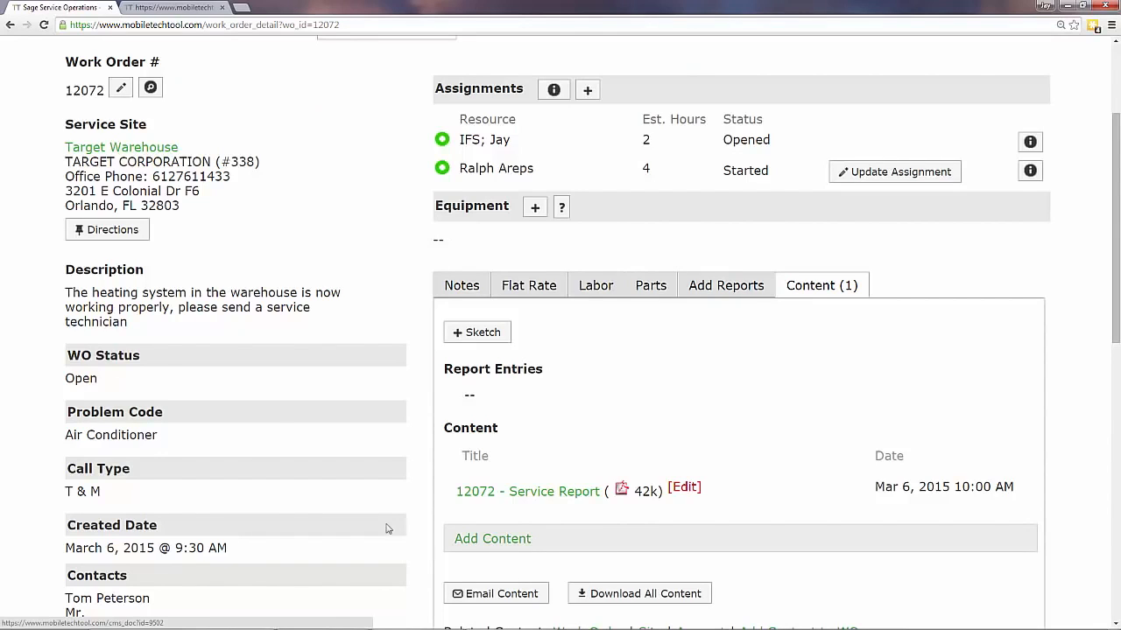
scroll(390, 530, "down", 3)
scroll(117, 425, "up", 5)
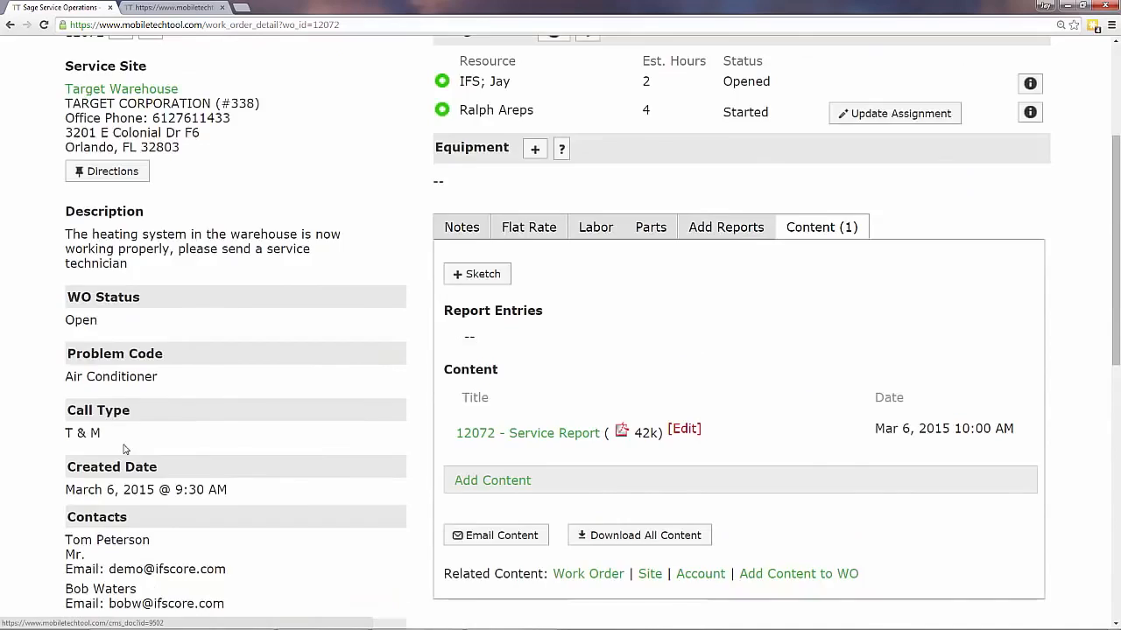